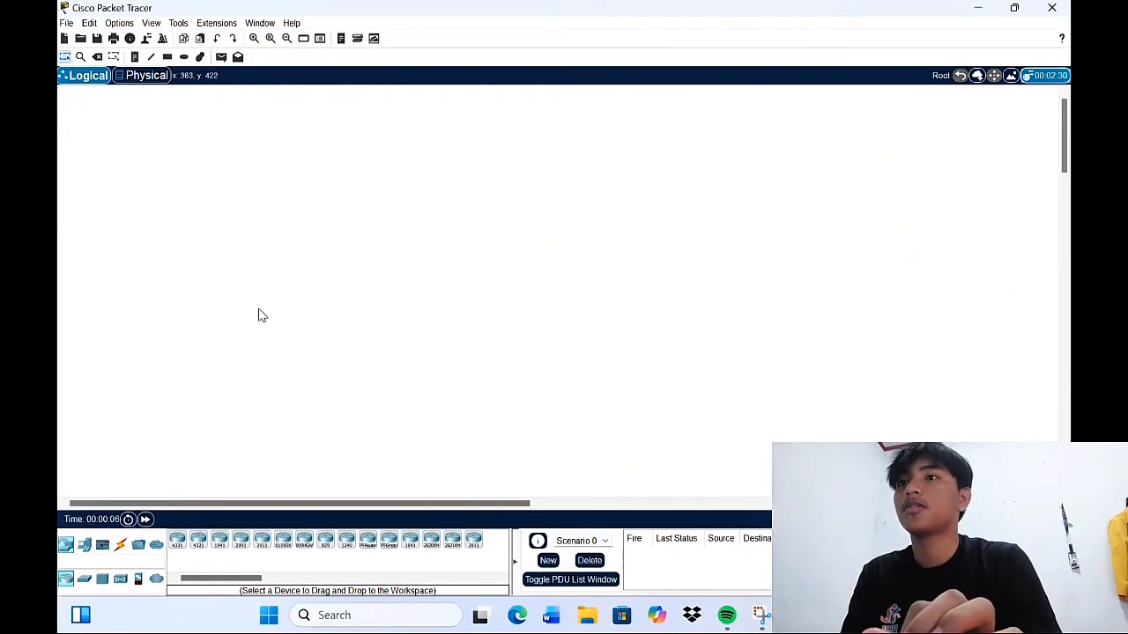
Place a Cloud-PT on the workspace with a 2950T-24 switch below it
left_click(155, 579)
left_click(177, 539)
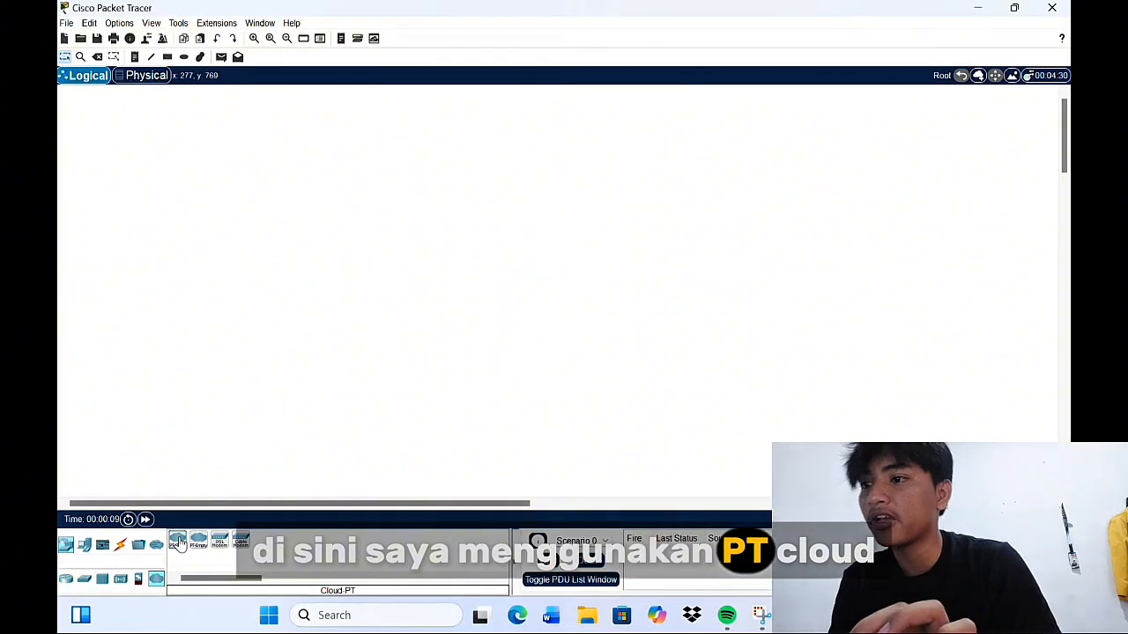
left_click(455, 210)
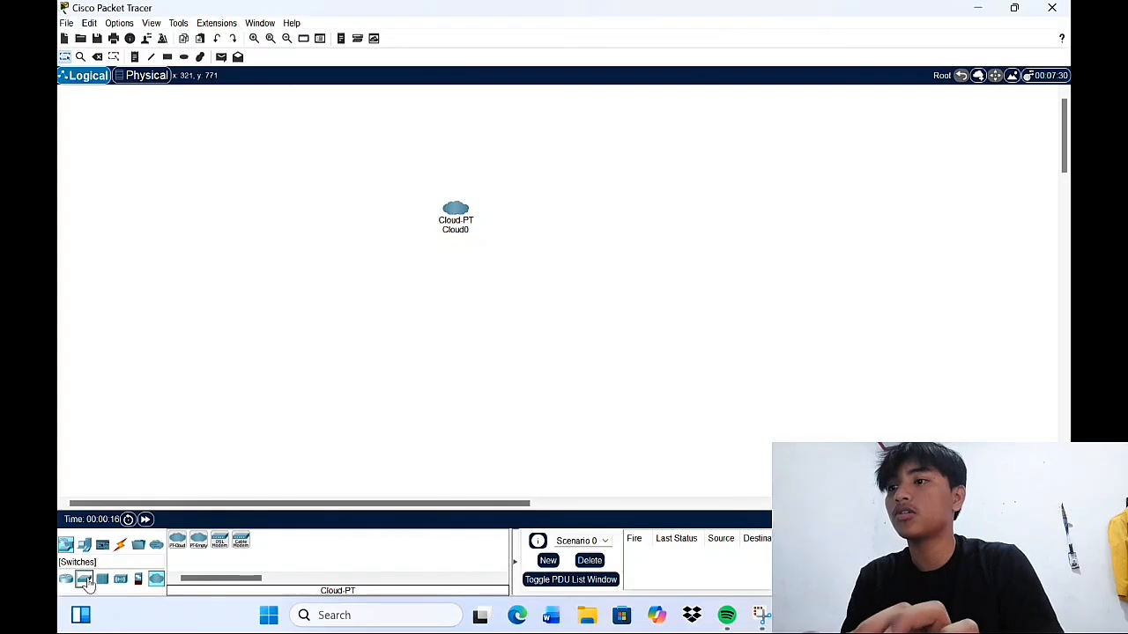
left_click(84, 579)
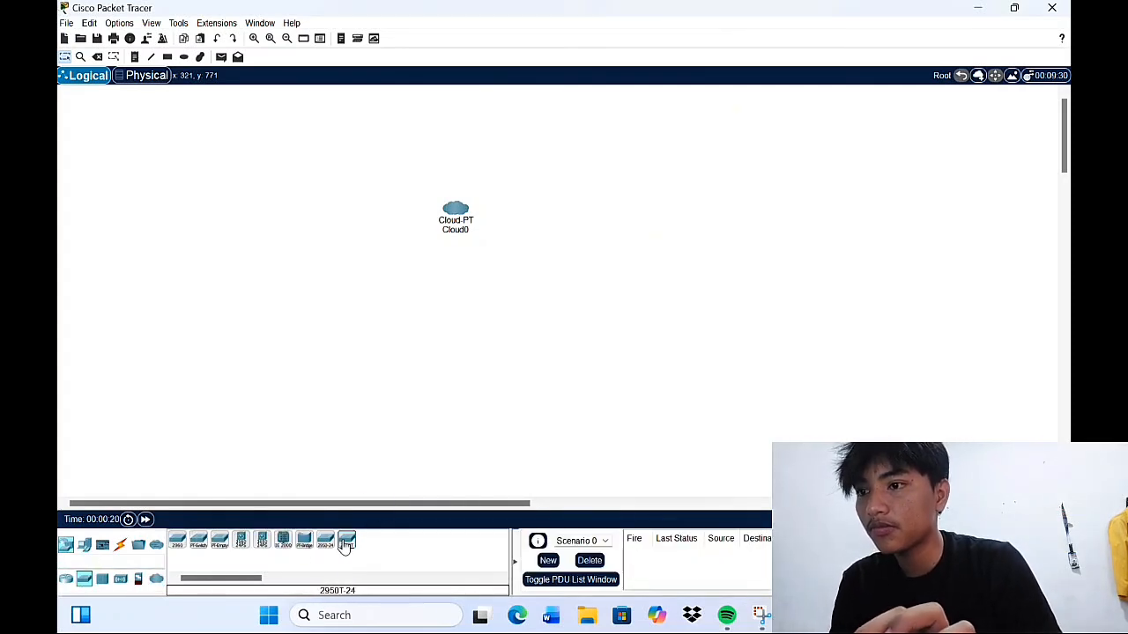
left_click_drag(345, 546, 518, 319)
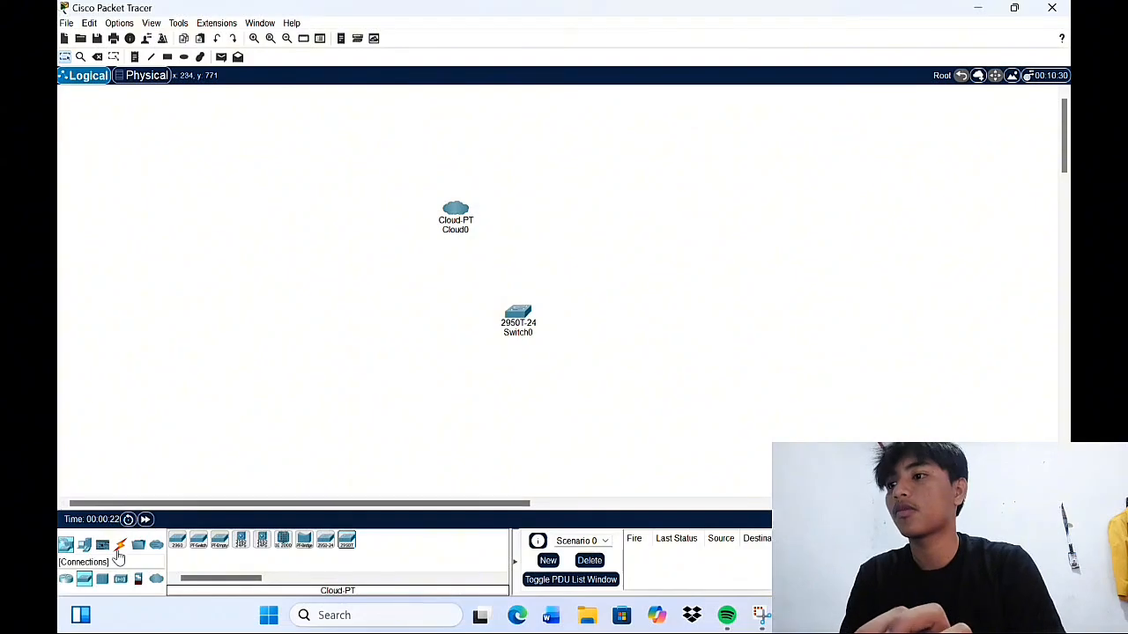
Add an 1841 router below the switch and a Laptop-PT to its right
left_click(66, 578)
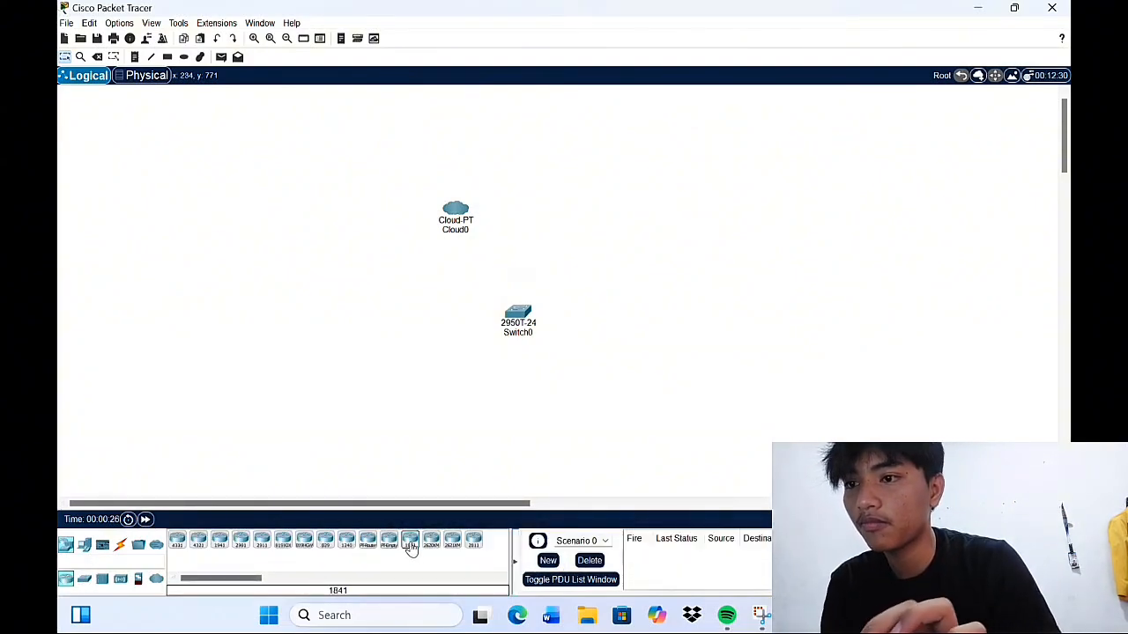
left_click_drag(411, 548, 607, 403)
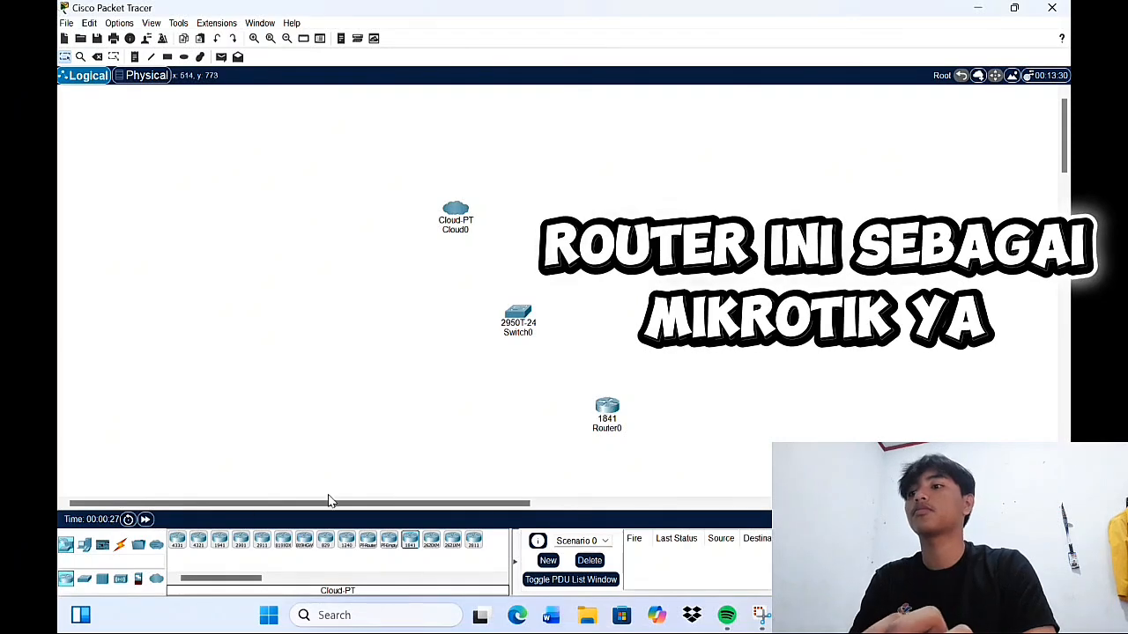
left_click(84, 545)
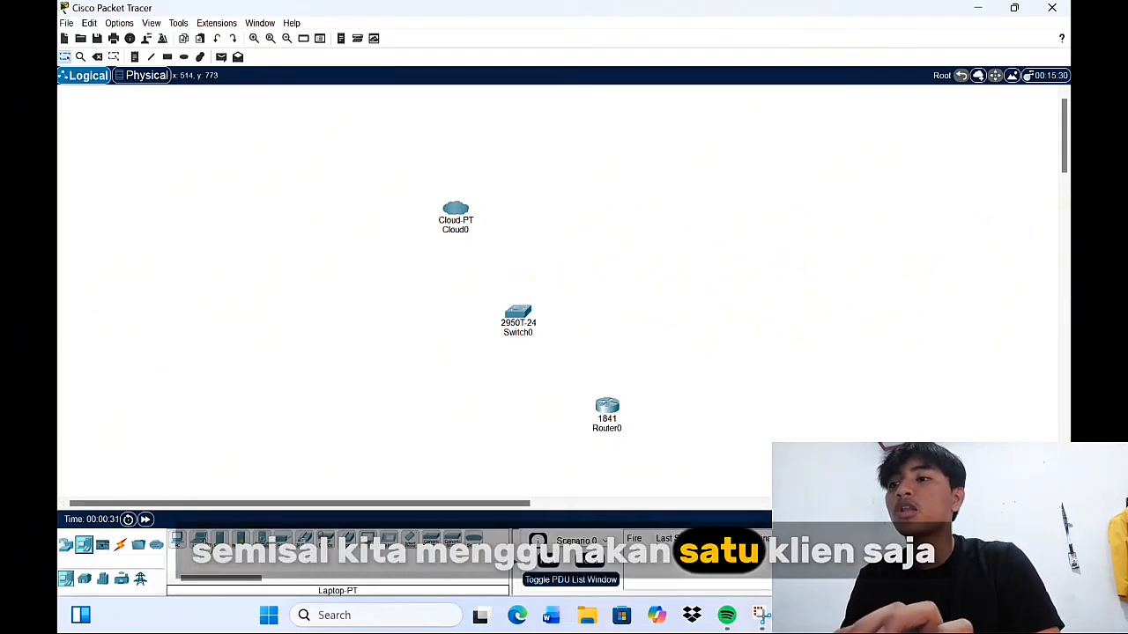
left_click_drag(199, 540, 719, 423)
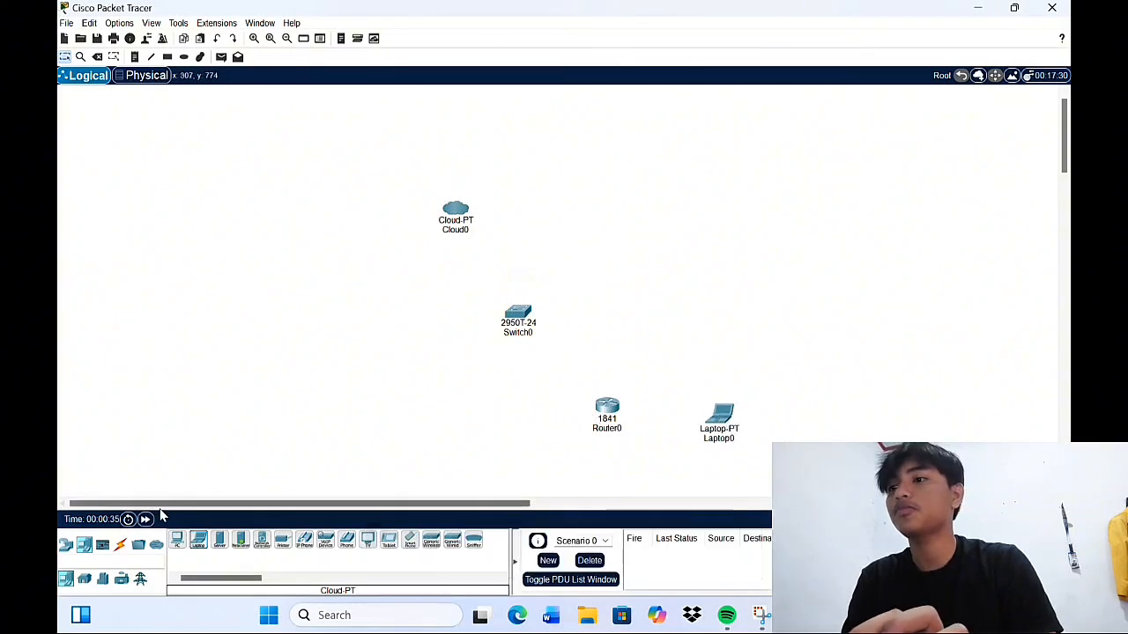
left_click(120, 545)
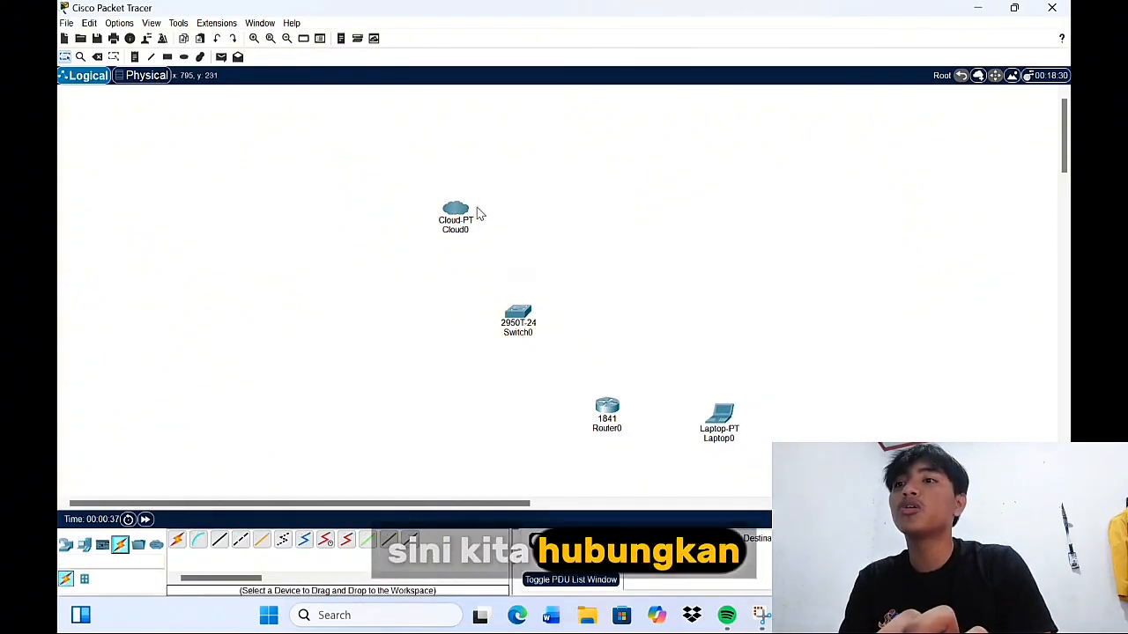
Cable Cloud0 to Switch0 and Switch0 to Router0 with automatic cable selection
left_click(178, 541)
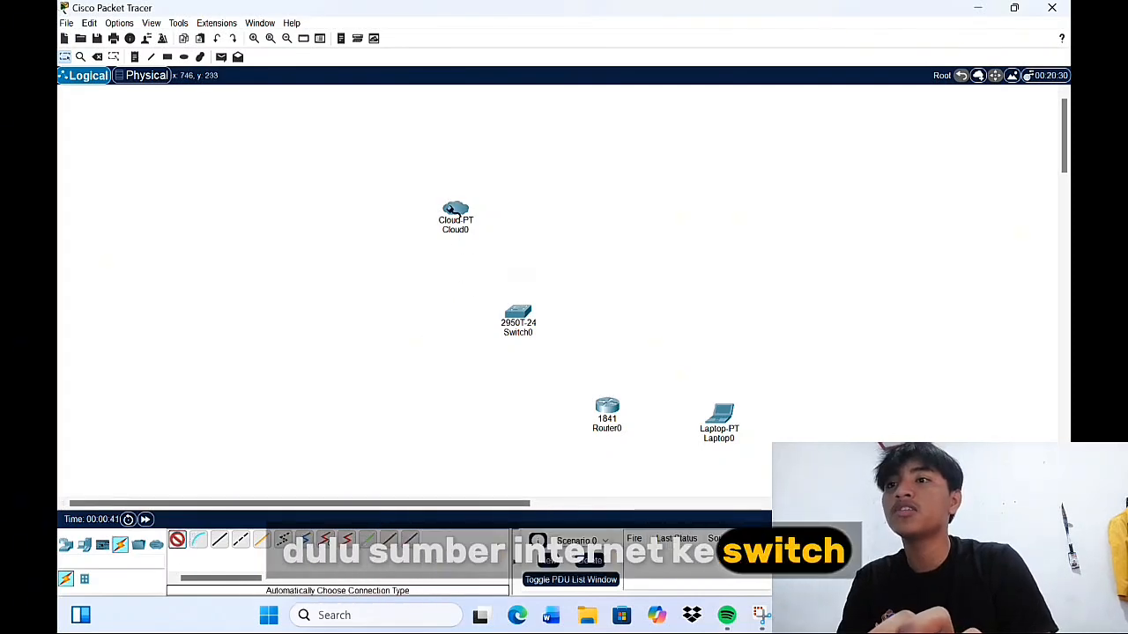
left_click(451, 214)
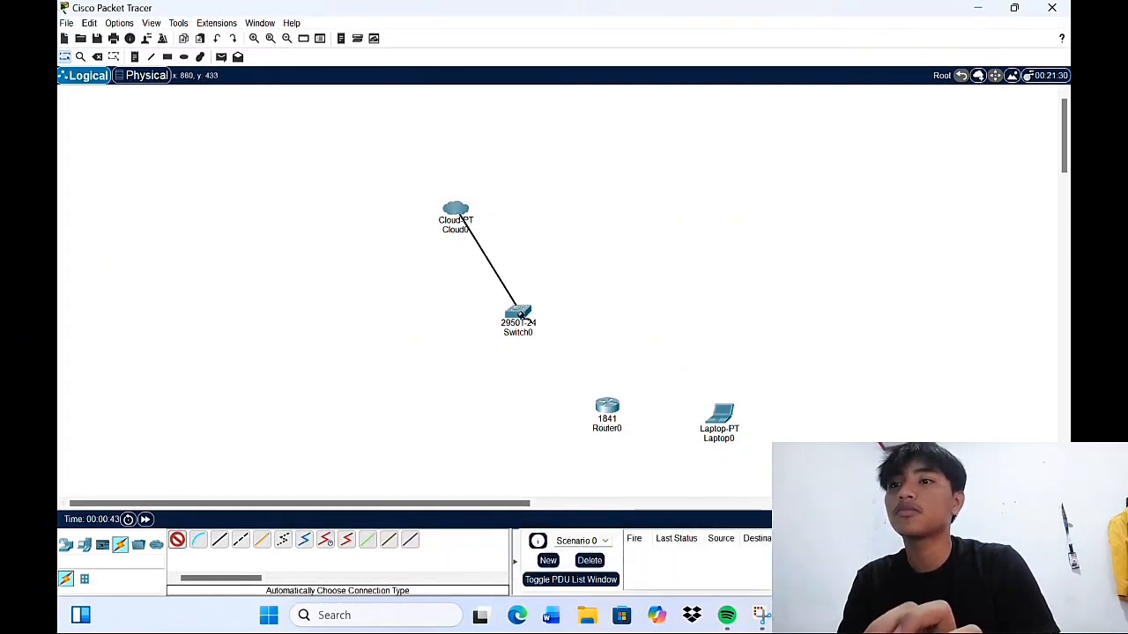
left_click(520, 313)
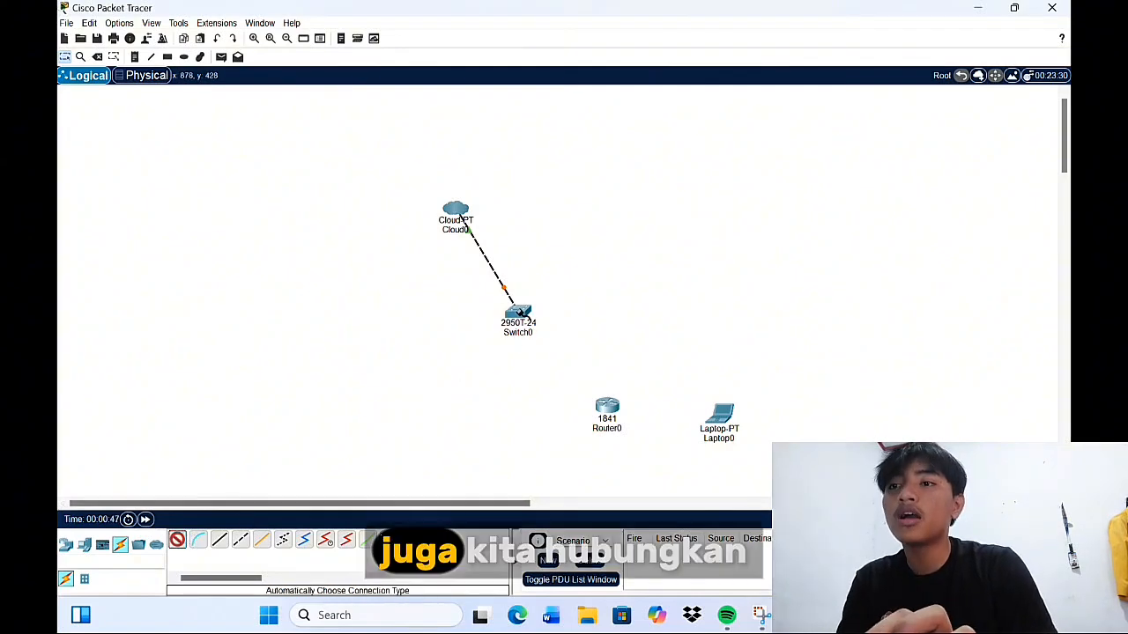
left_click(520, 313)
left_click(599, 401)
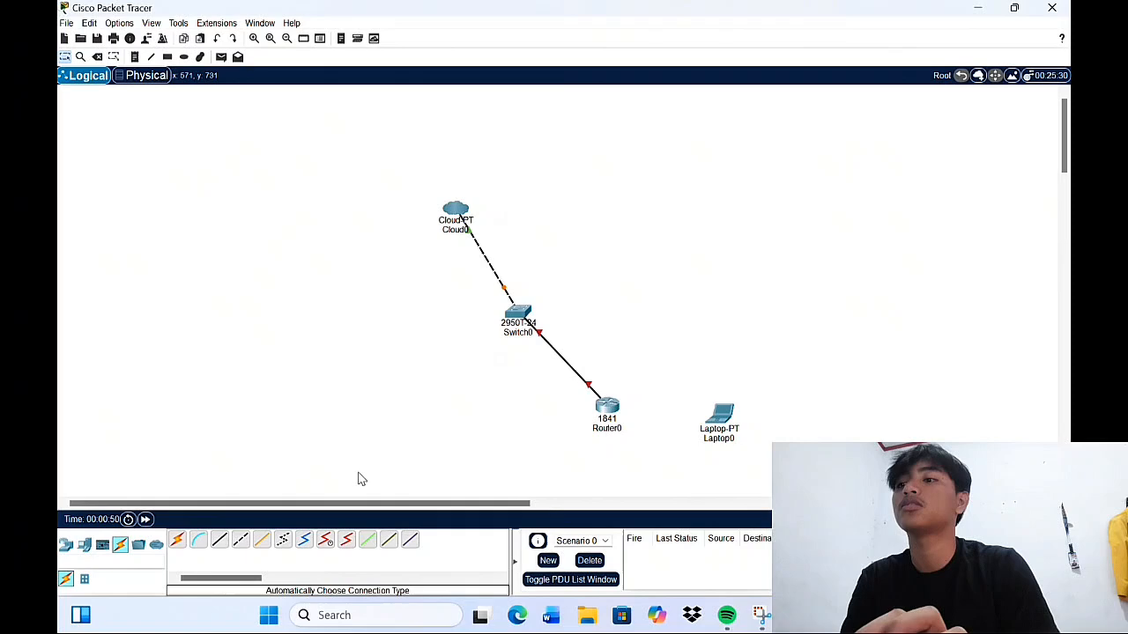
Link Router0 to Laptop0 with a copper straight-through cable, then open Router0's Config tab
left_click(219, 540)
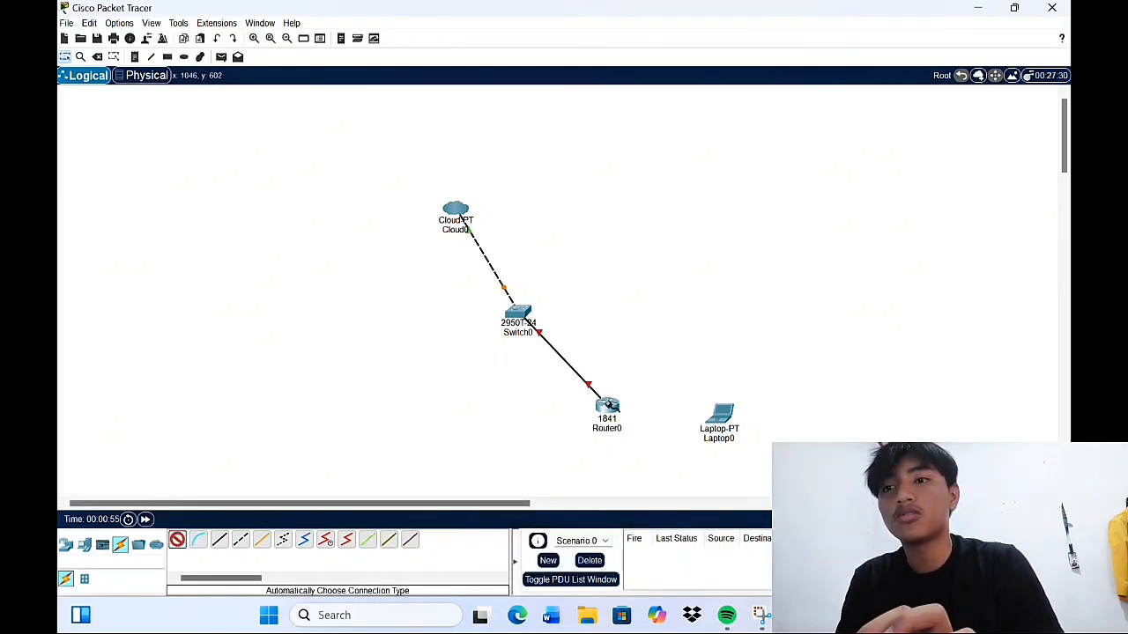
left_click(608, 403)
left_click(721, 413)
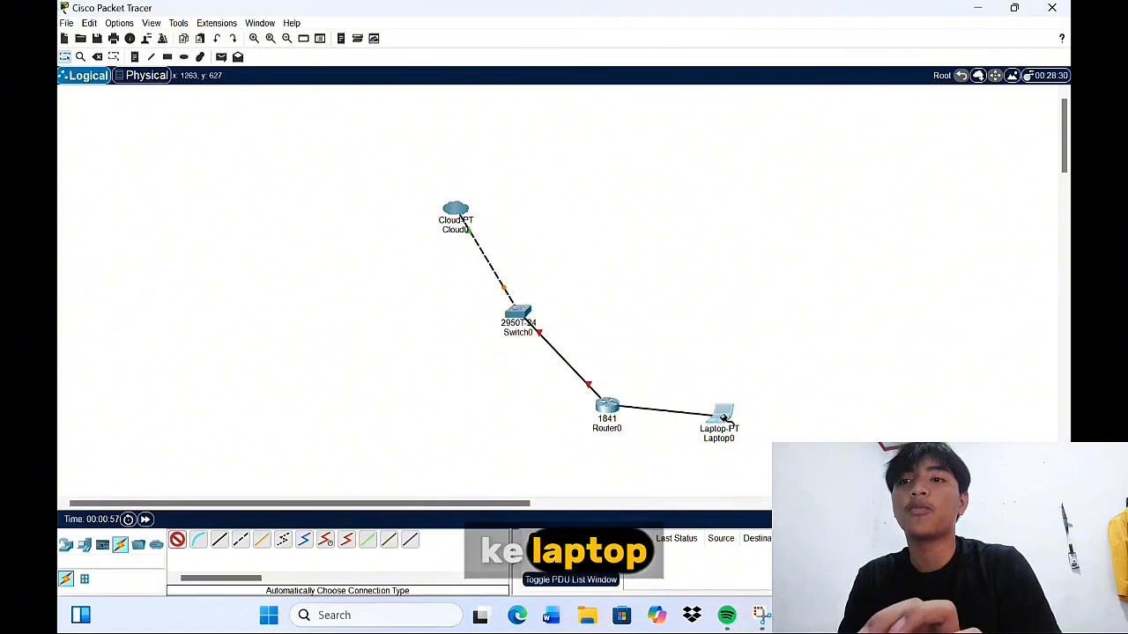
left_click(600, 408)
left_click(479, 68)
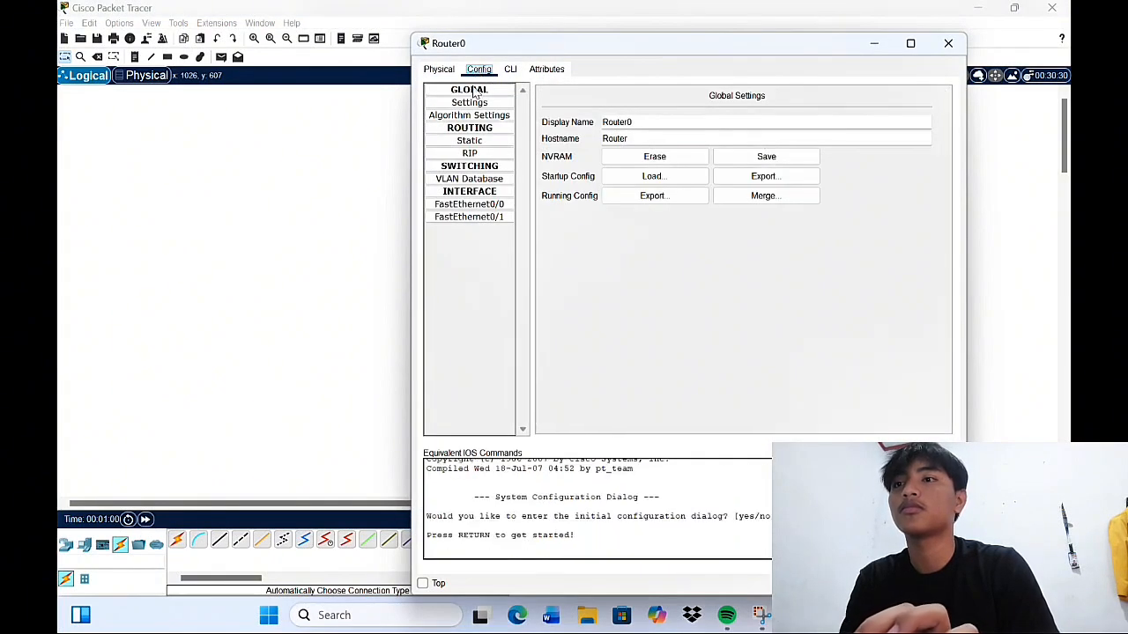
Turn Port Status on for Router0's FastEthernet0/0 and FastEthernet0/1, then close the window
left_click(469, 205)
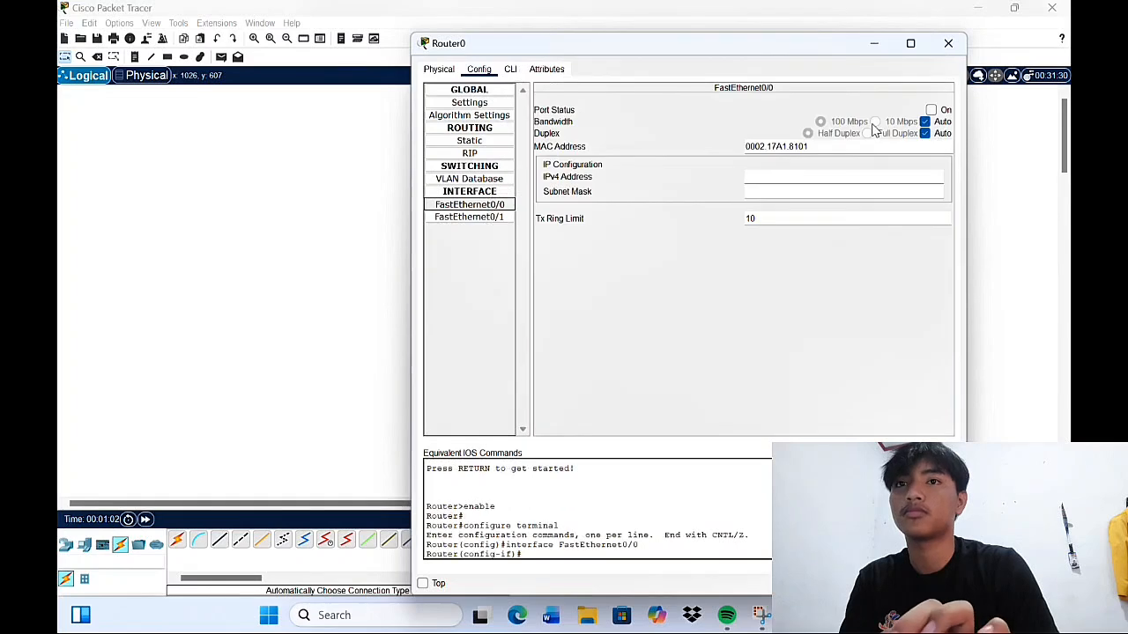
left_click(934, 111)
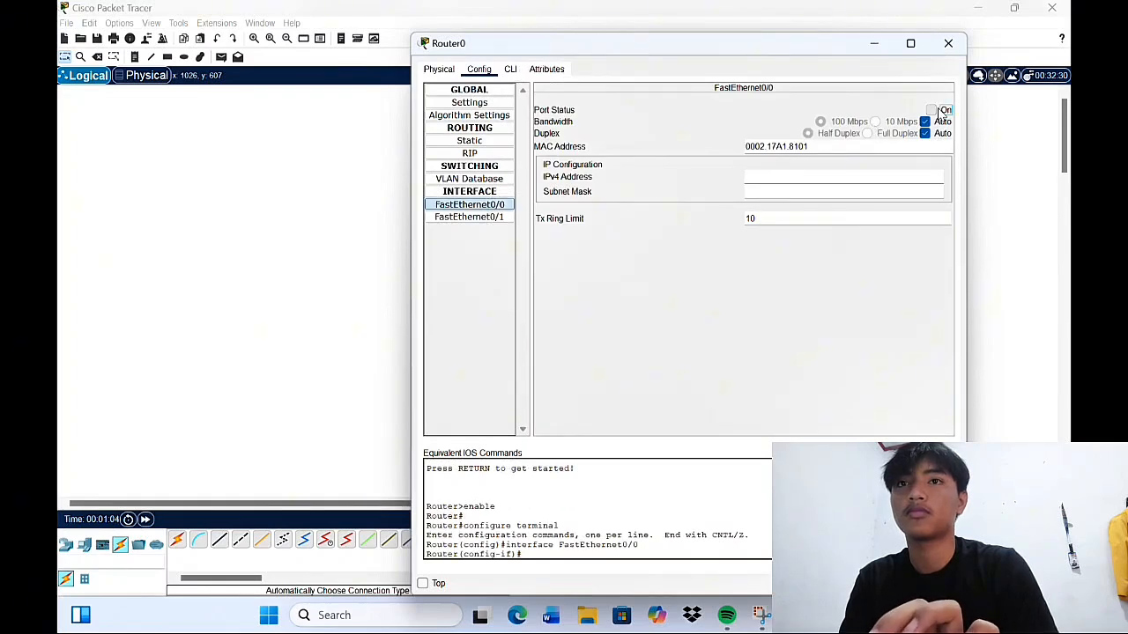
left_click(478, 218)
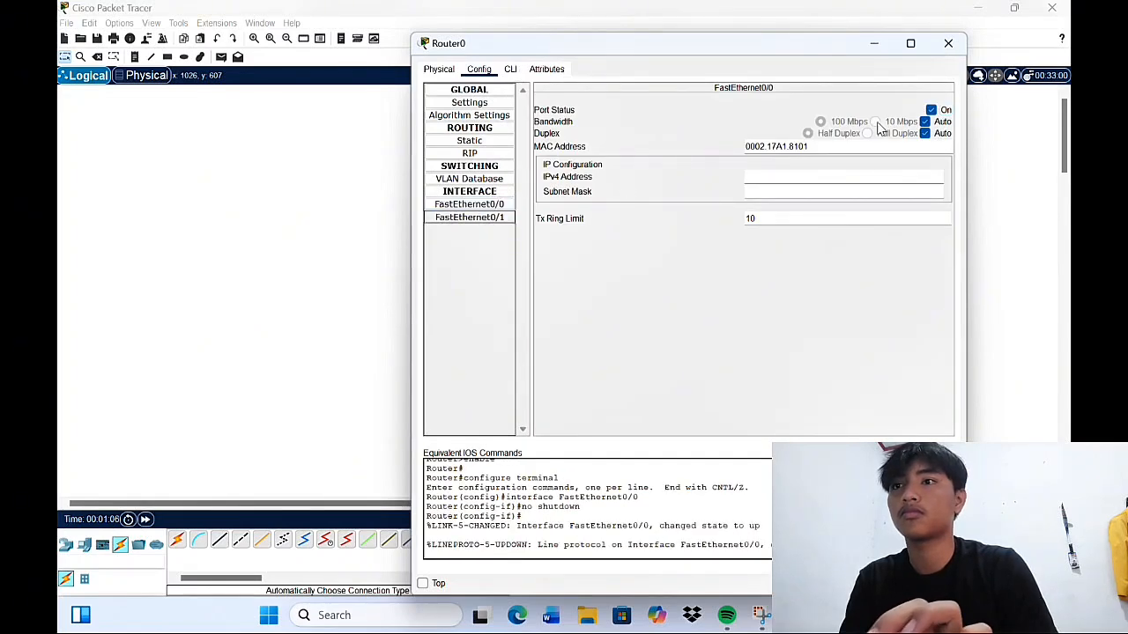
left_click(932, 111)
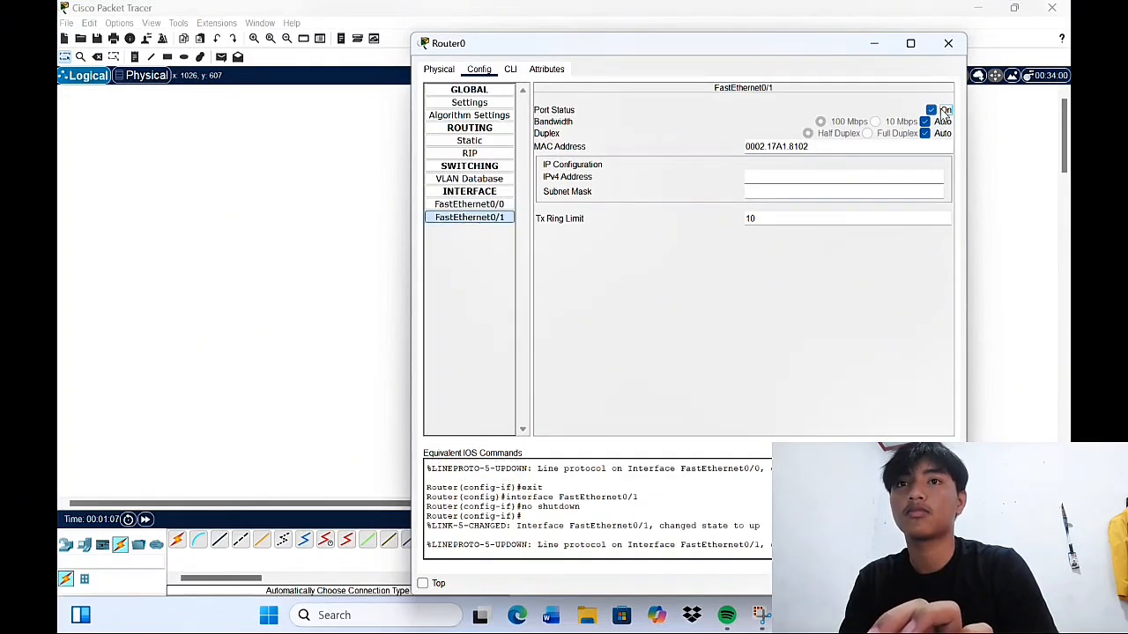
left_click(947, 44)
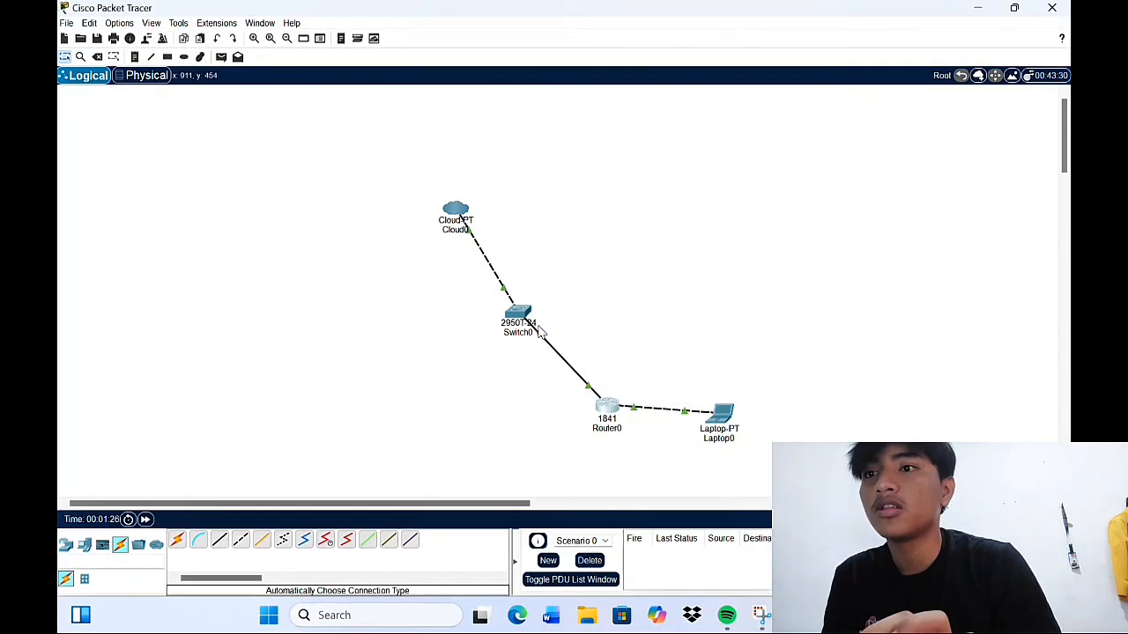
Check the port labels and link lights on the switch-to-router and router-to-laptop links
mouse_move(540, 335)
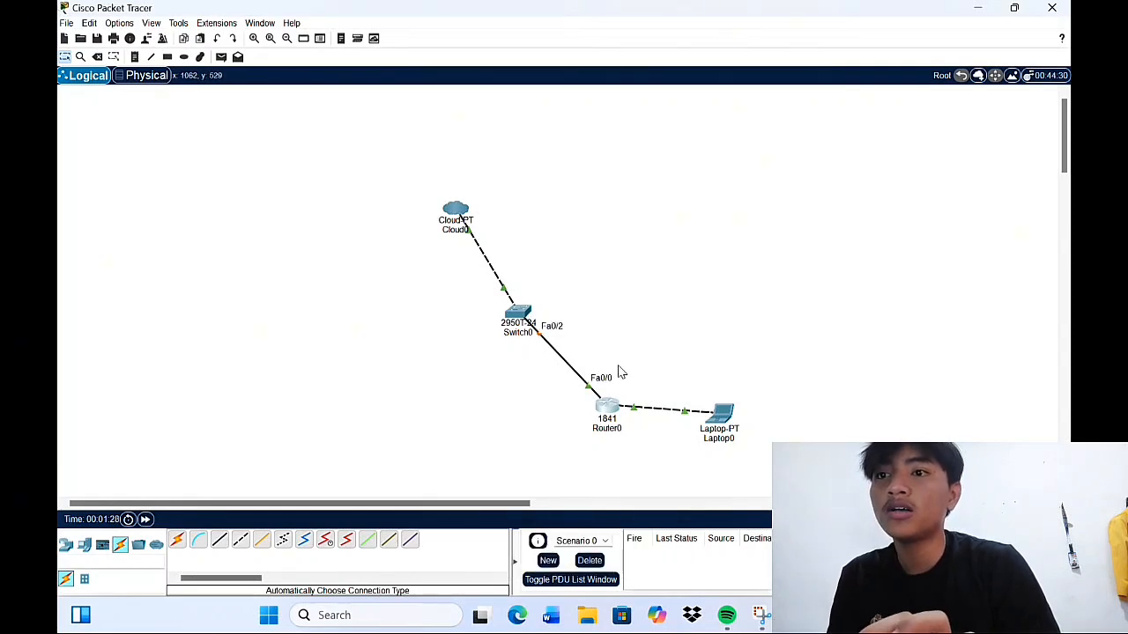
mouse_move(608, 411)
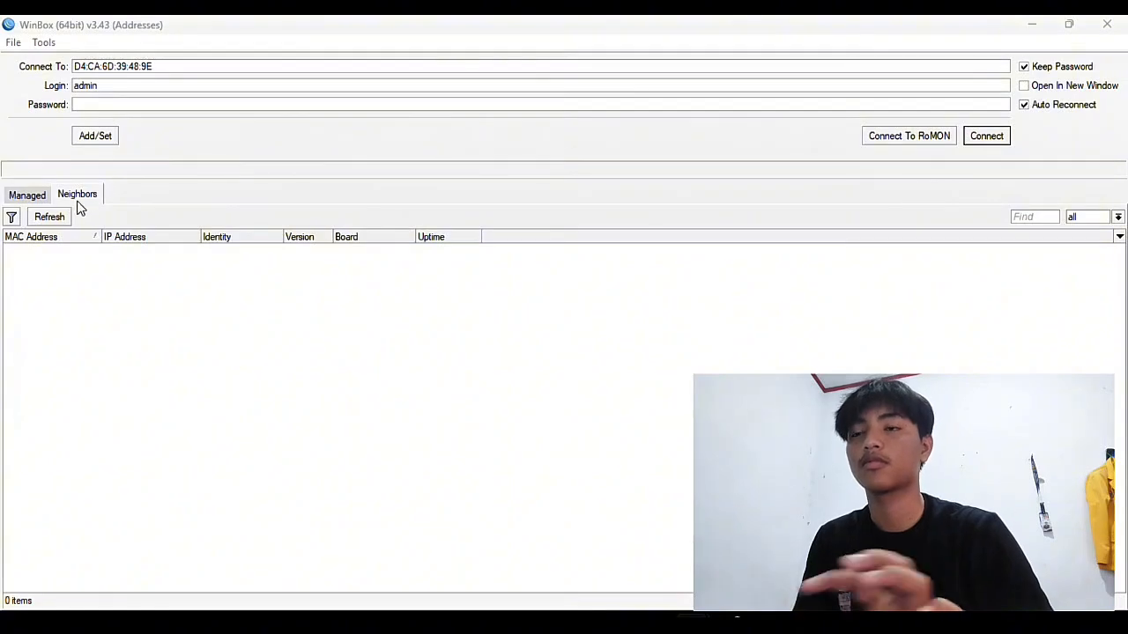
Refresh the Neighbors list until the MikroTik RB750 appears, then select its row
left_click(50, 220)
left_click(53, 221)
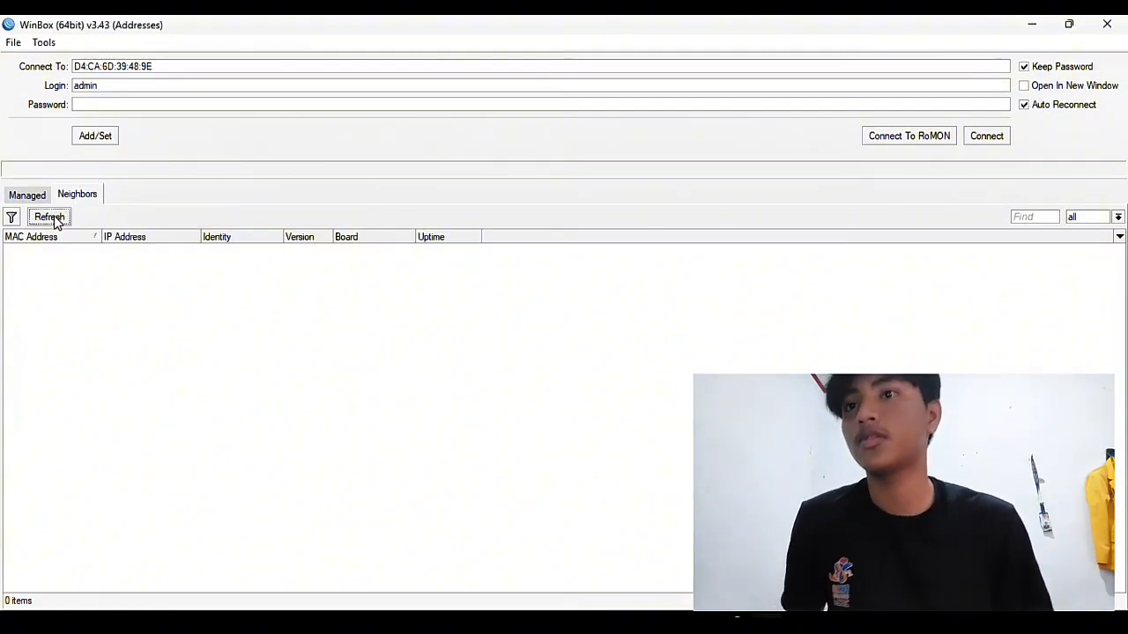
left_click(58, 222)
left_click(59, 222)
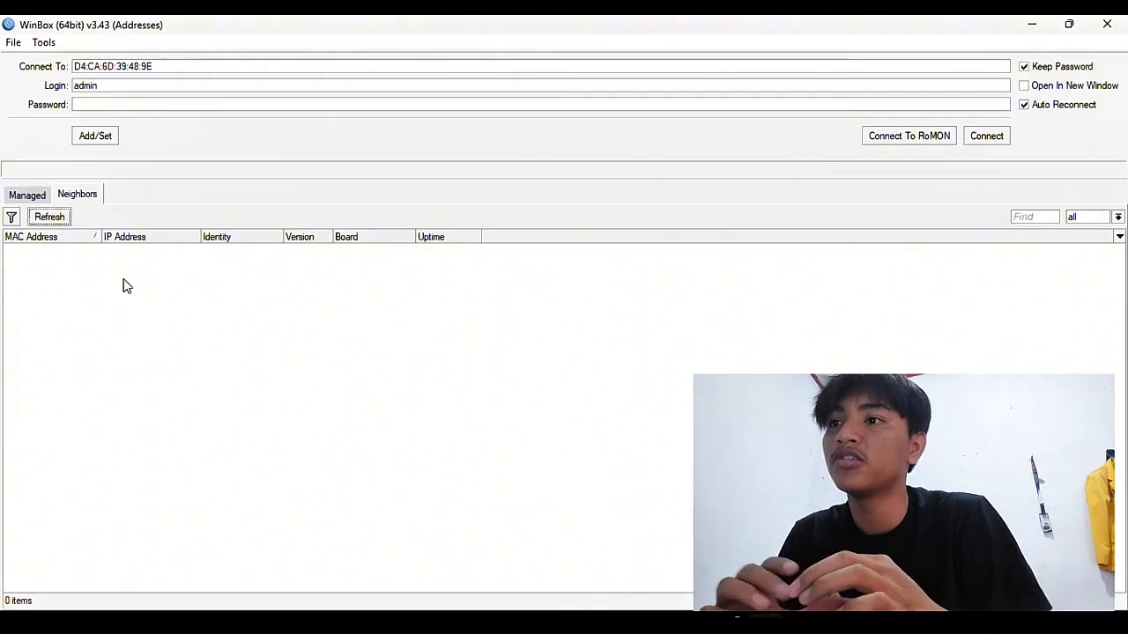
left_click(57, 224)
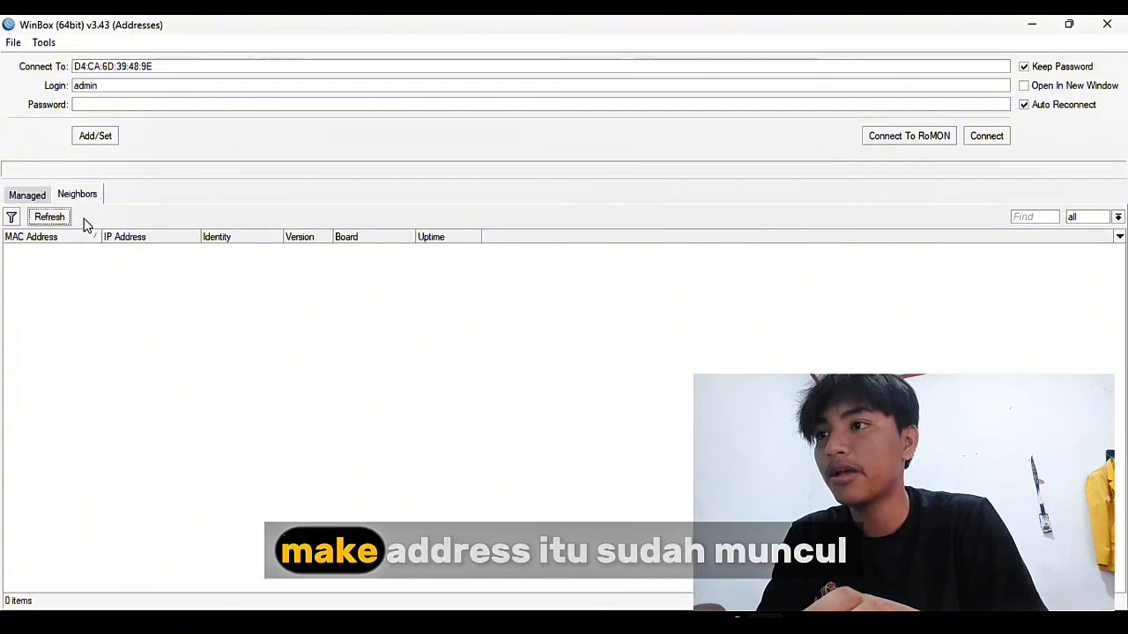
left_click(41, 219)
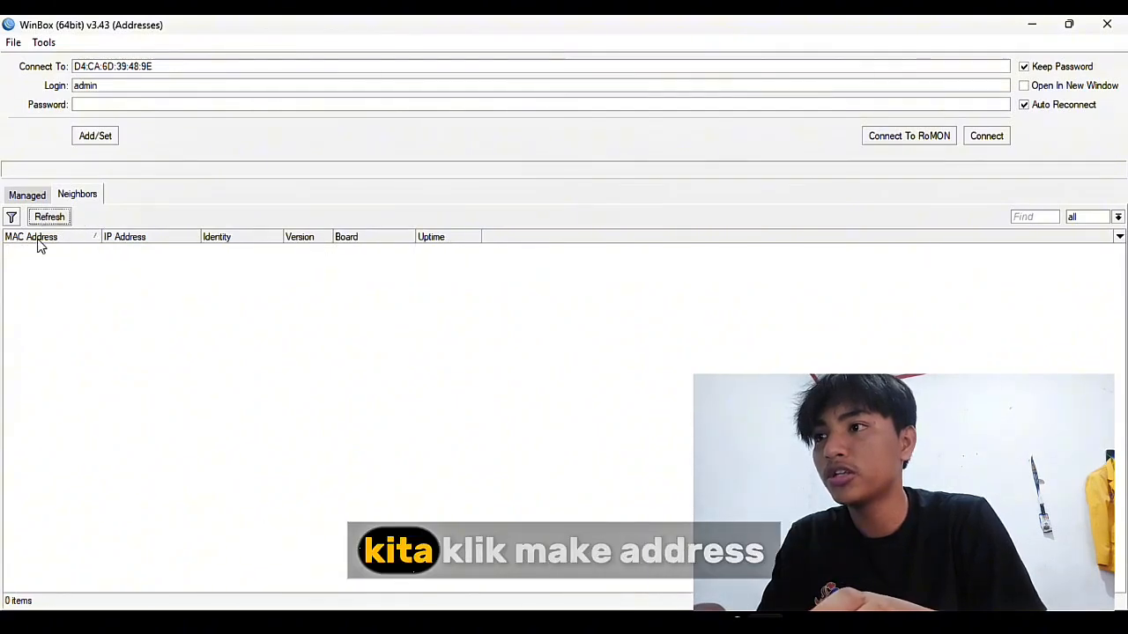
left_click(53, 219)
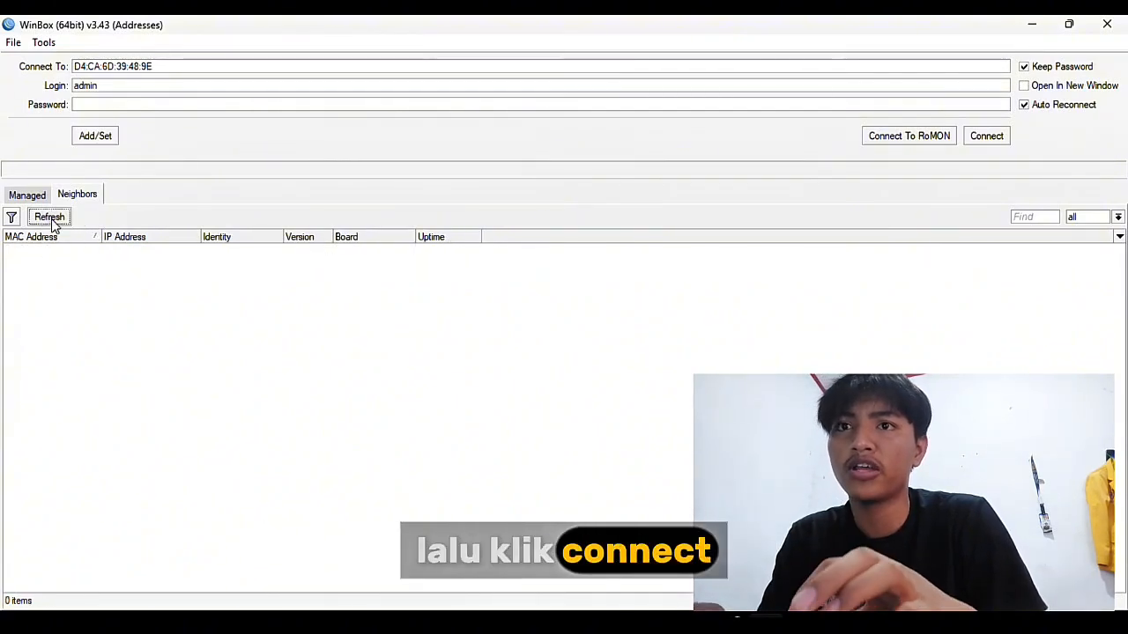
left_click(44, 251)
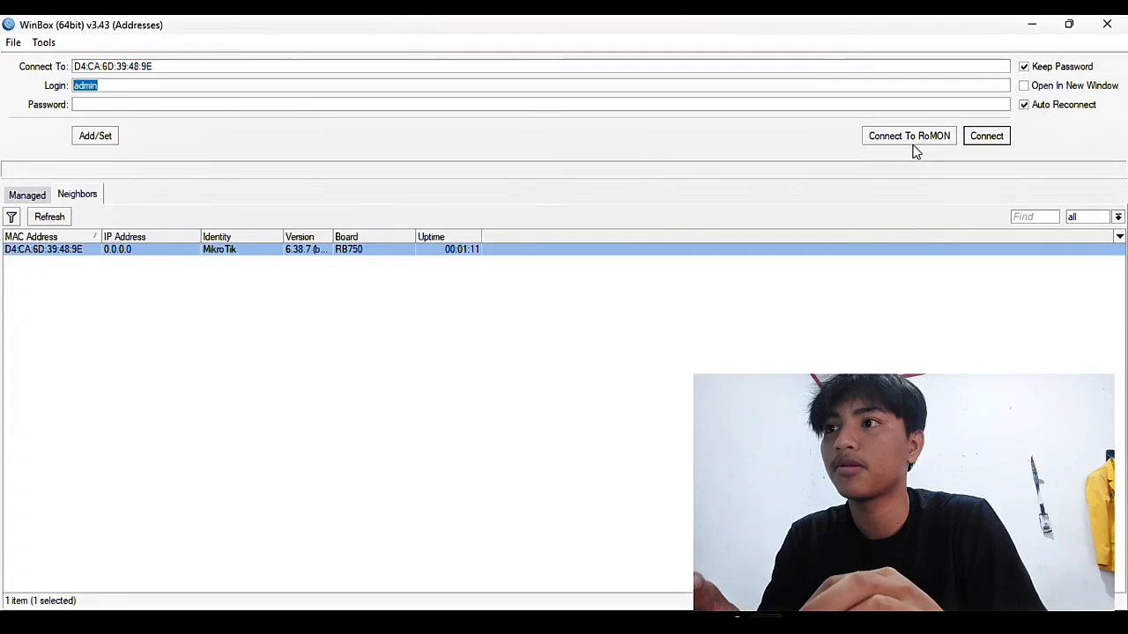
Connect to the MikroTik and close the open Firewall, DHCP Server and DHCP Client windows
left_click(986, 135)
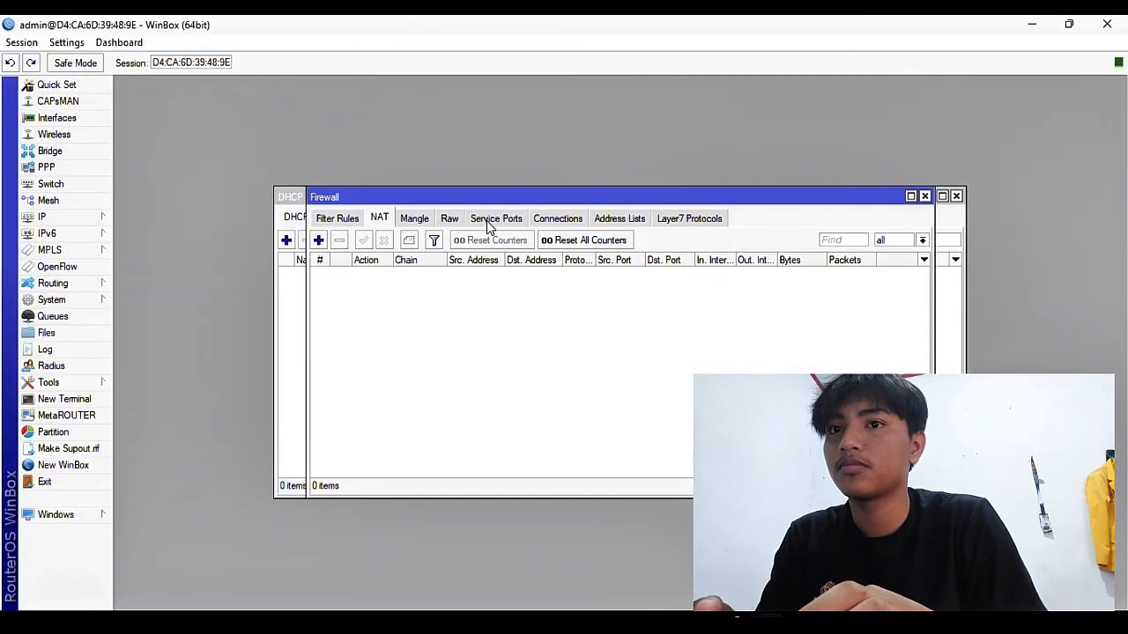
left_click(925, 196)
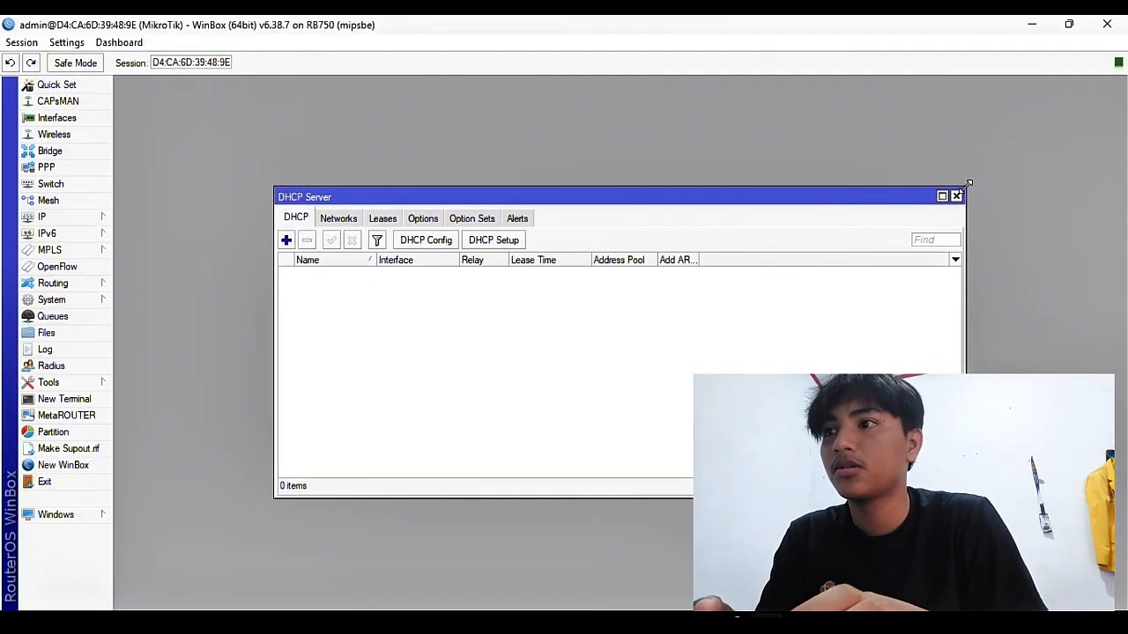
left_click(959, 194)
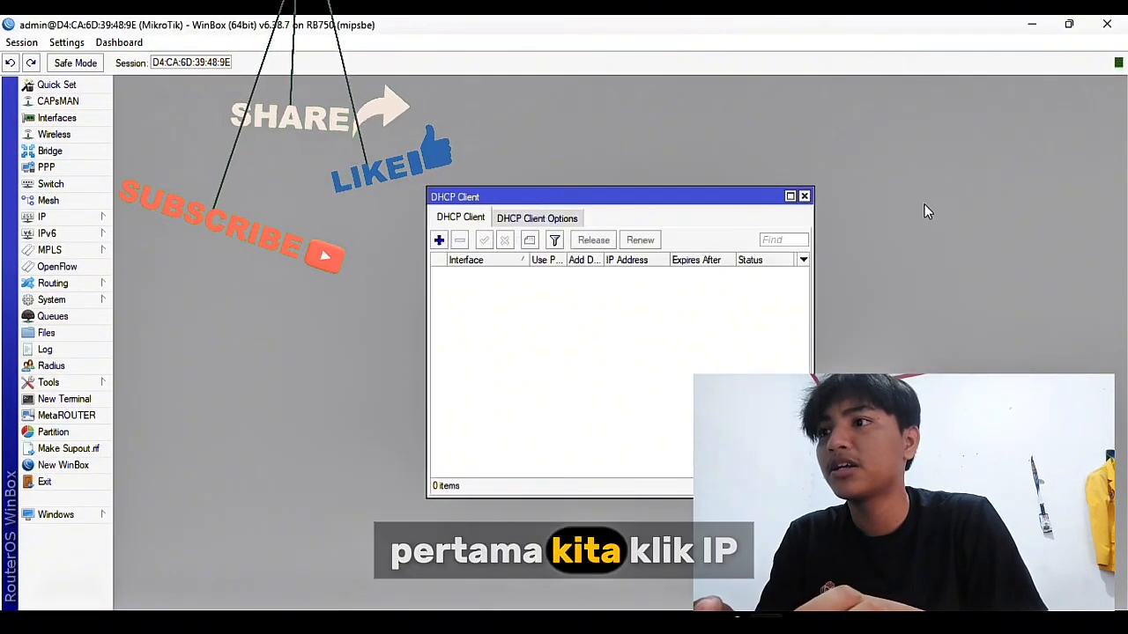
left_click(804, 196)
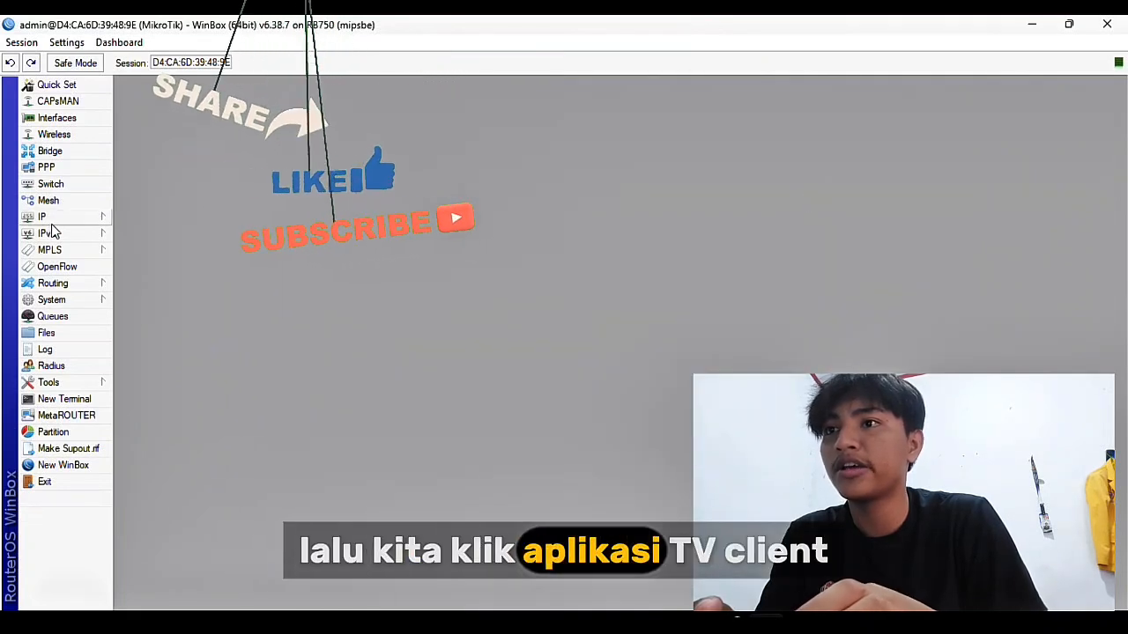
Add a DHCP client on ether1 via IP > DHCP Client
left_click(88, 217)
left_click(146, 285)
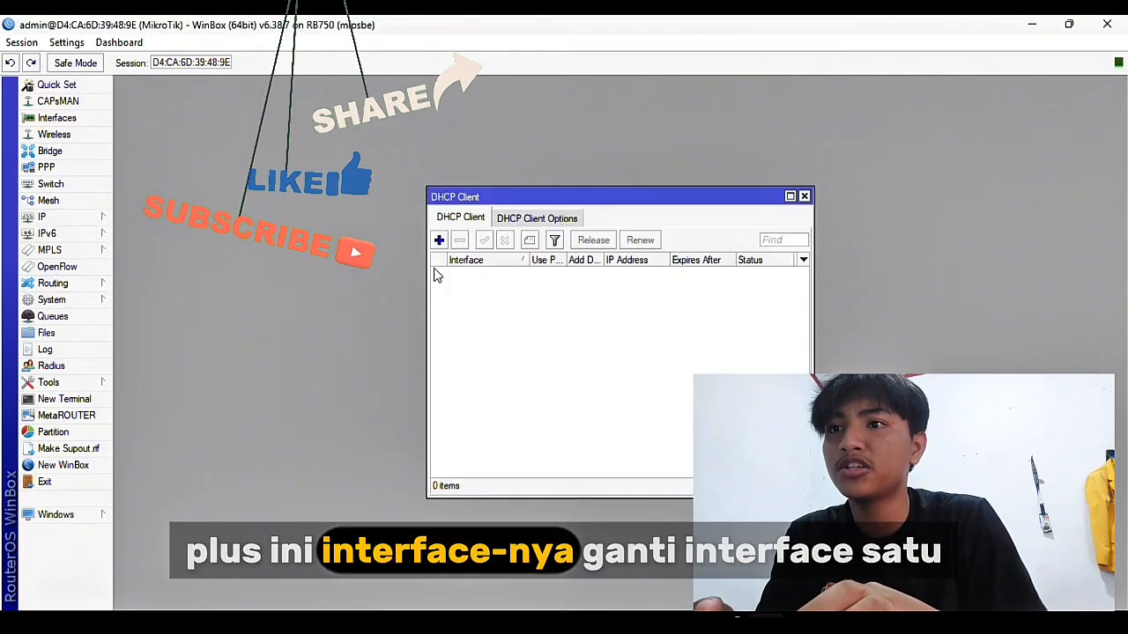
left_click(439, 241)
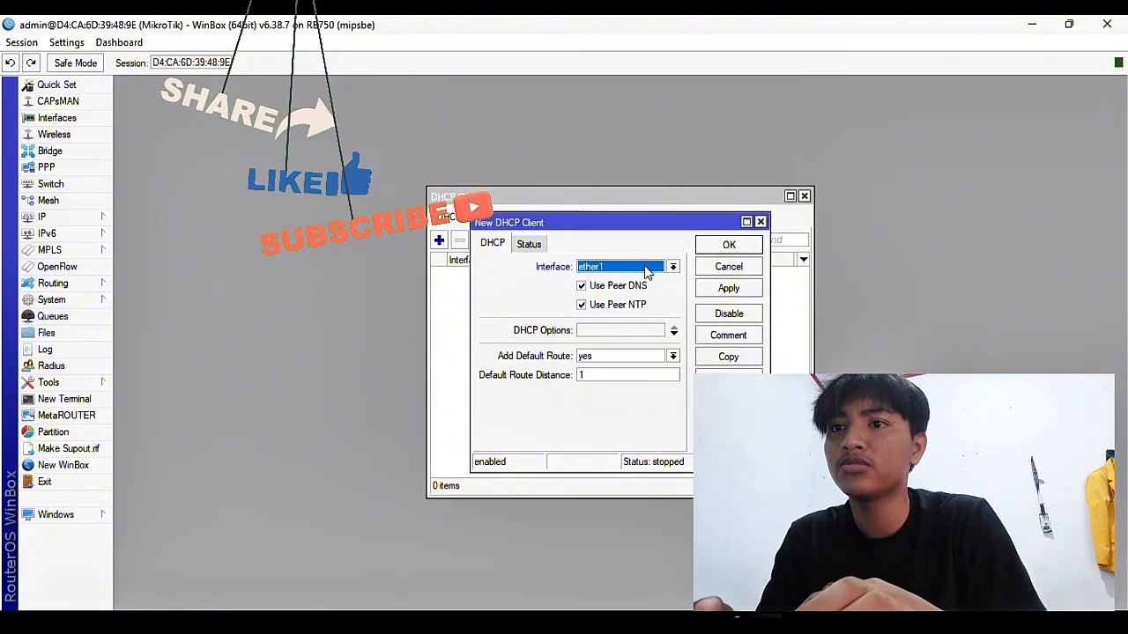
left_click(728, 245)
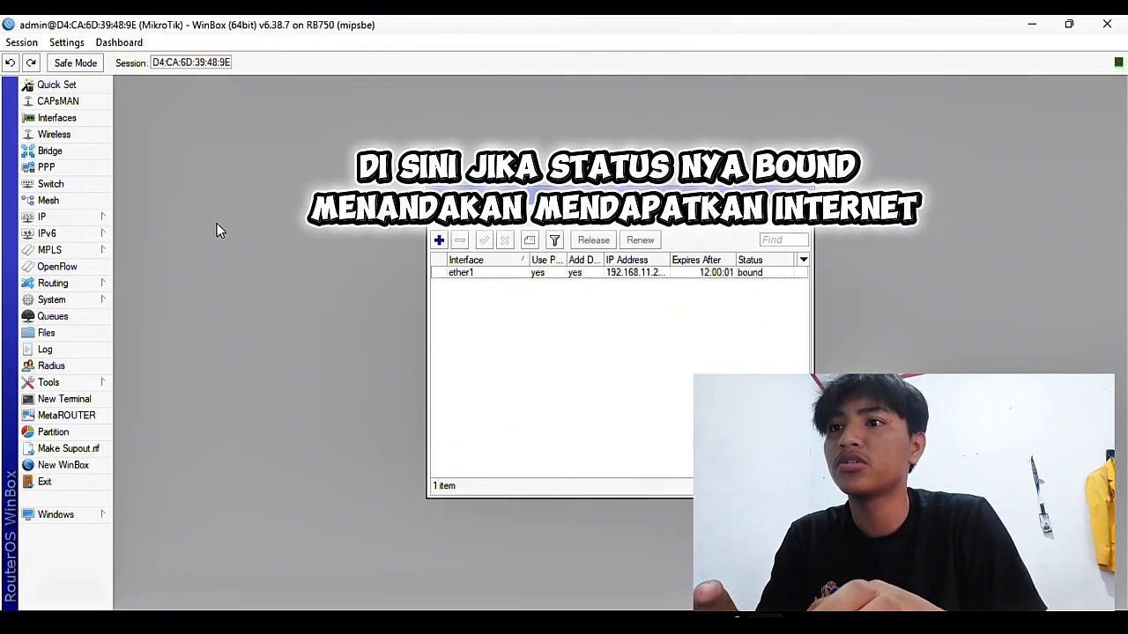
left_click(93, 217)
left_click(141, 249)
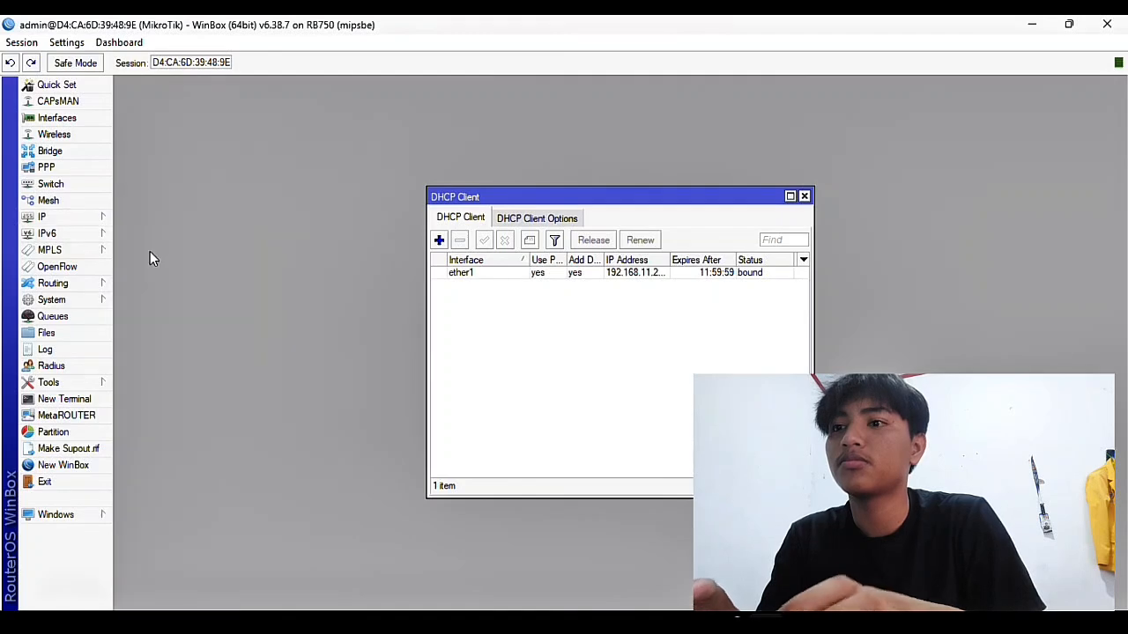
Add the address 192.168.18.1/24 on interface ether2, apply and save it
left_click(494, 230)
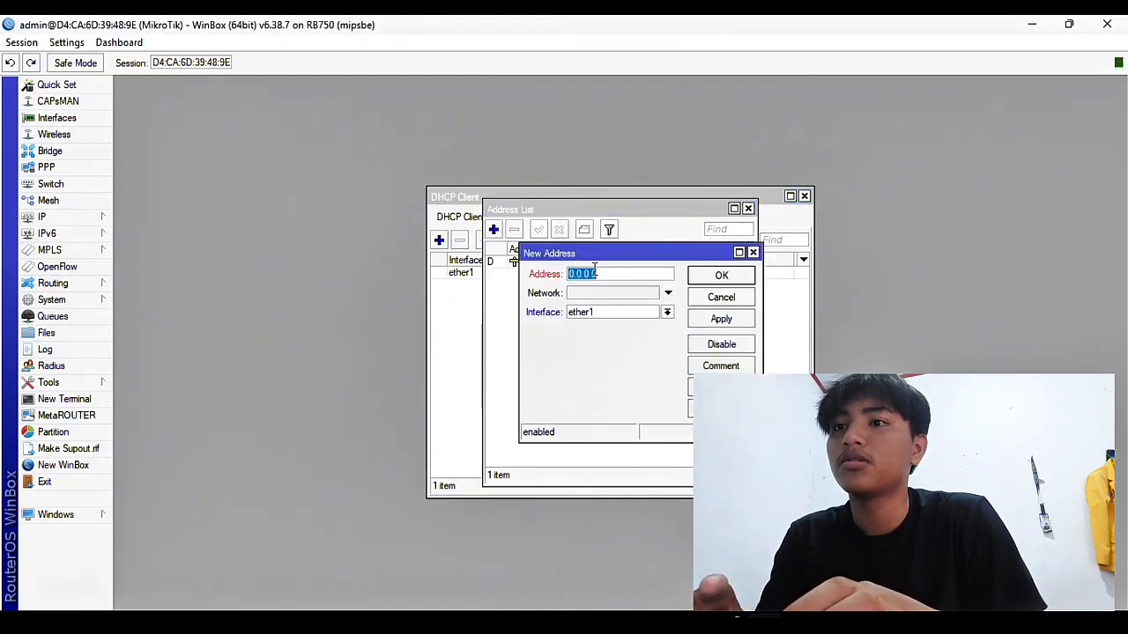
type("192")
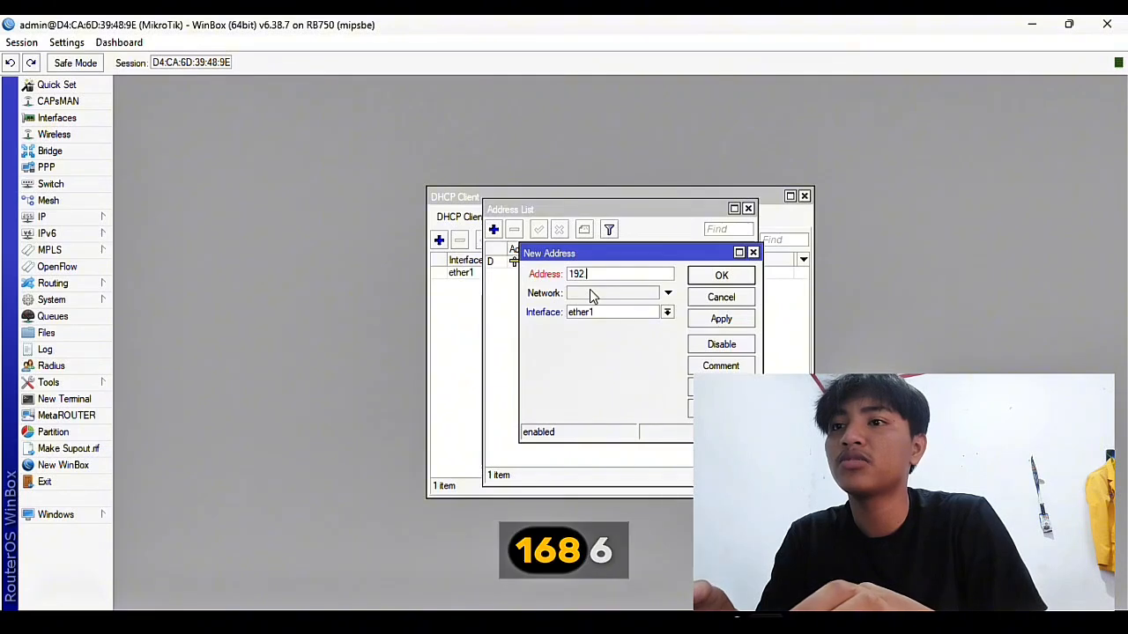
type(".168")
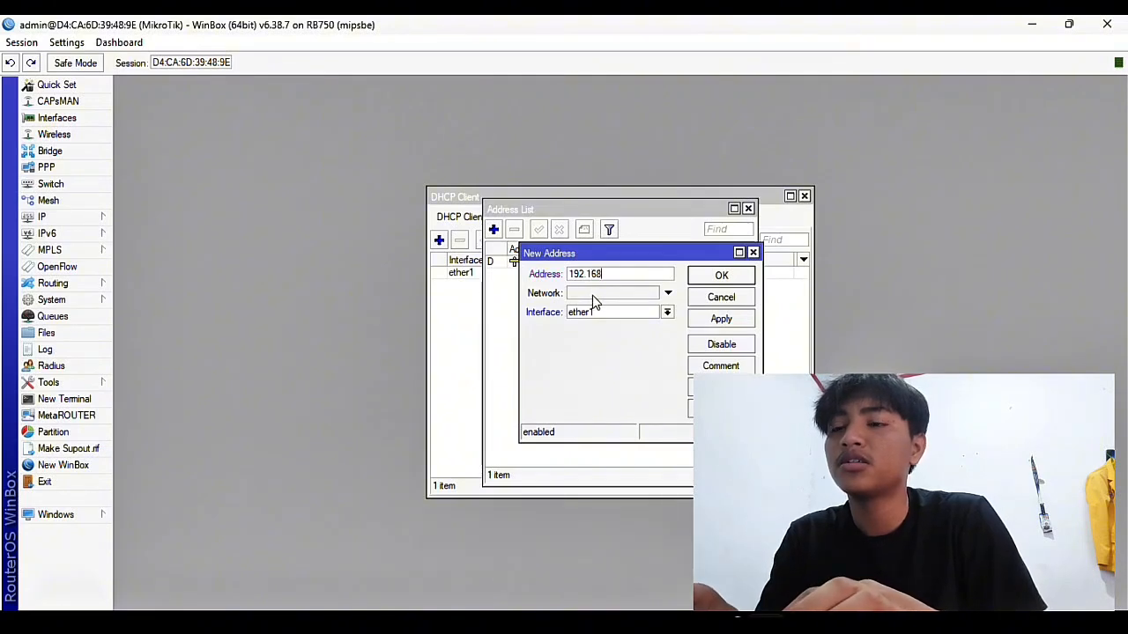
type(".16")
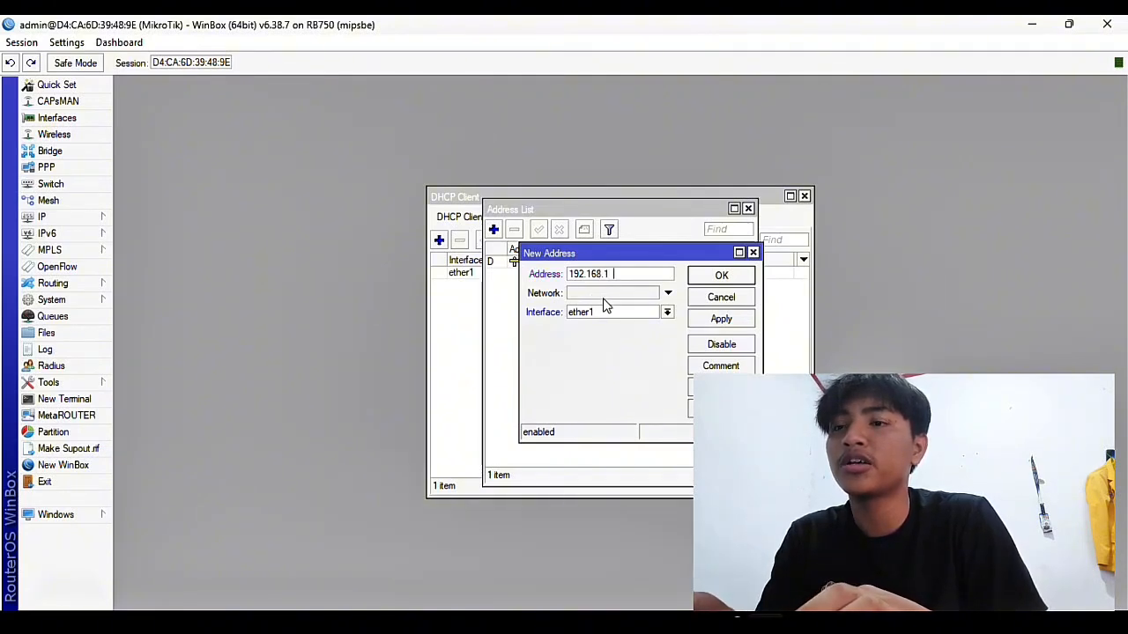
key("BackSpace")
type("8")
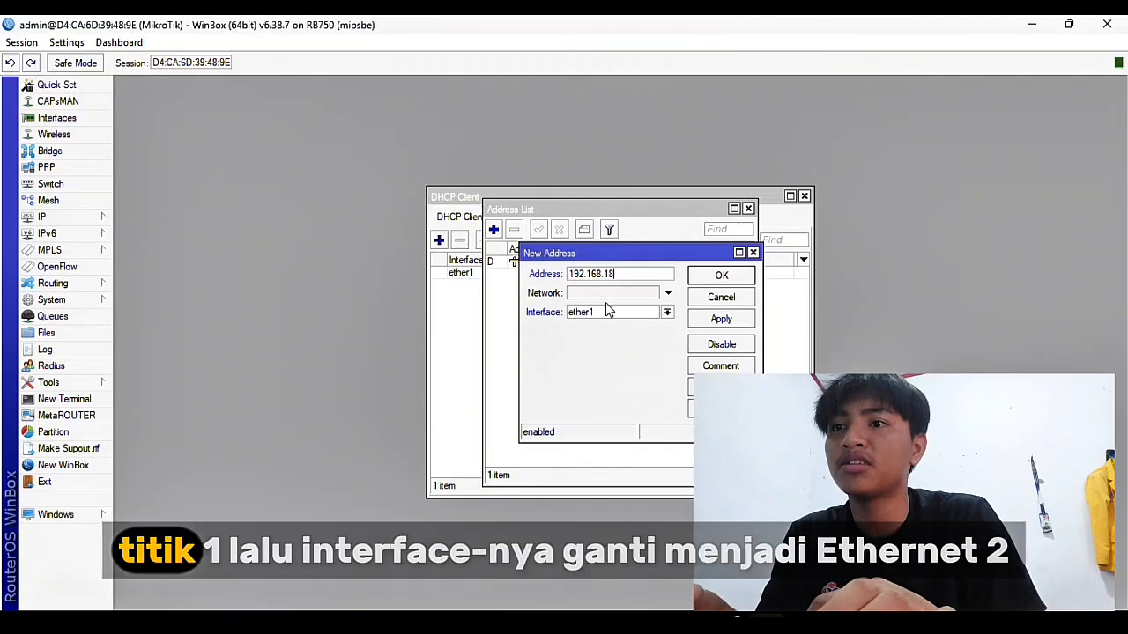
type(".")
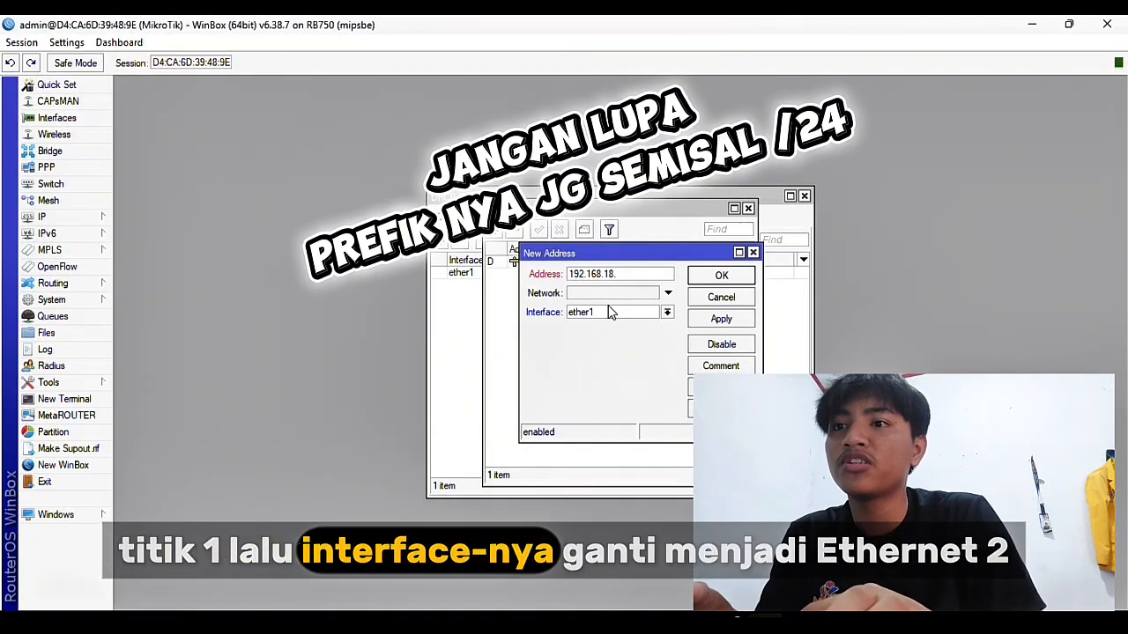
type("1/")
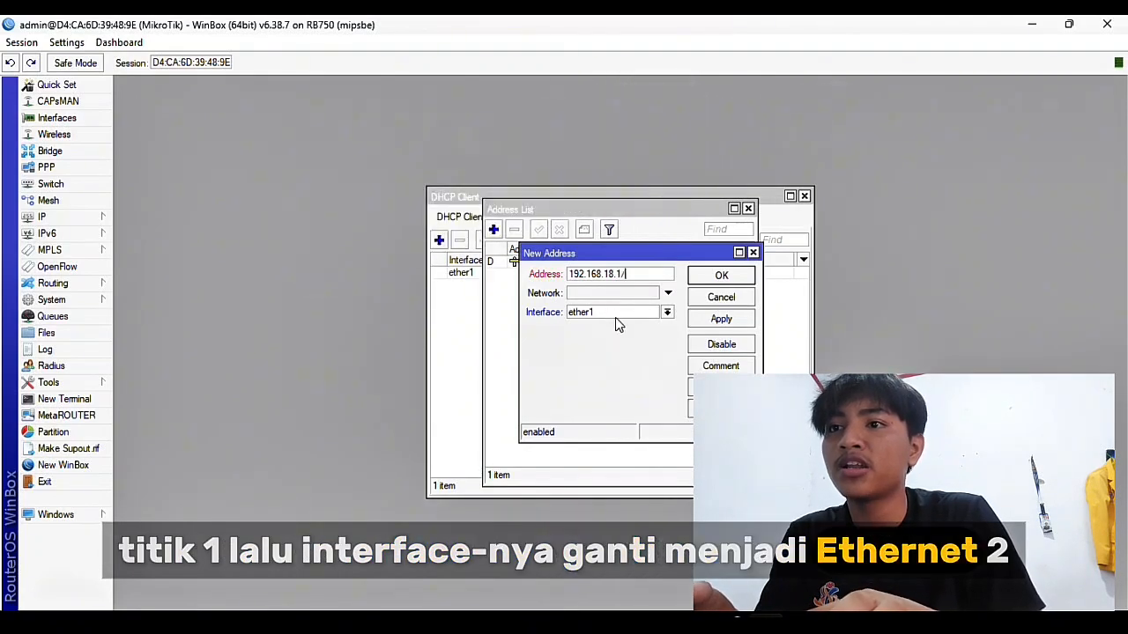
type("24")
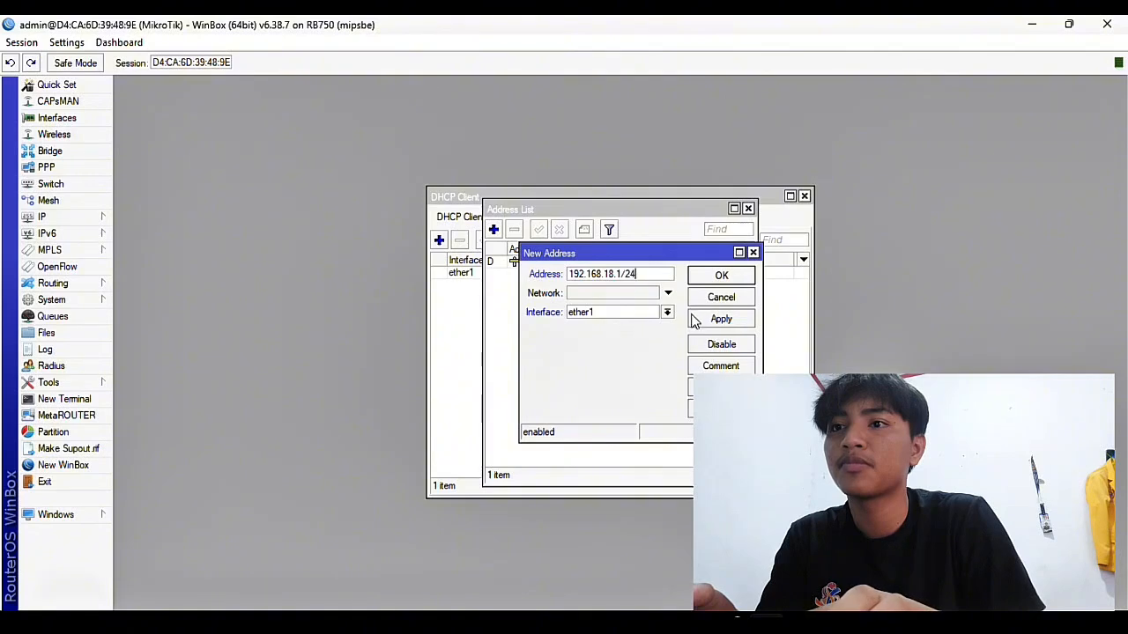
left_click(667, 312)
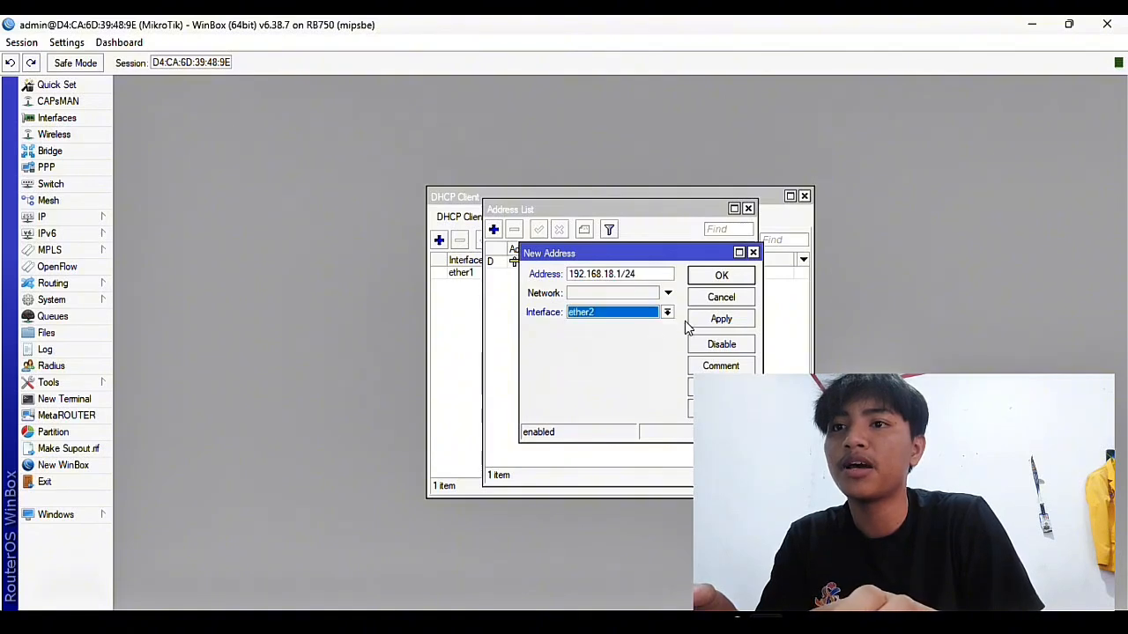
left_click(719, 320)
left_click(721, 277)
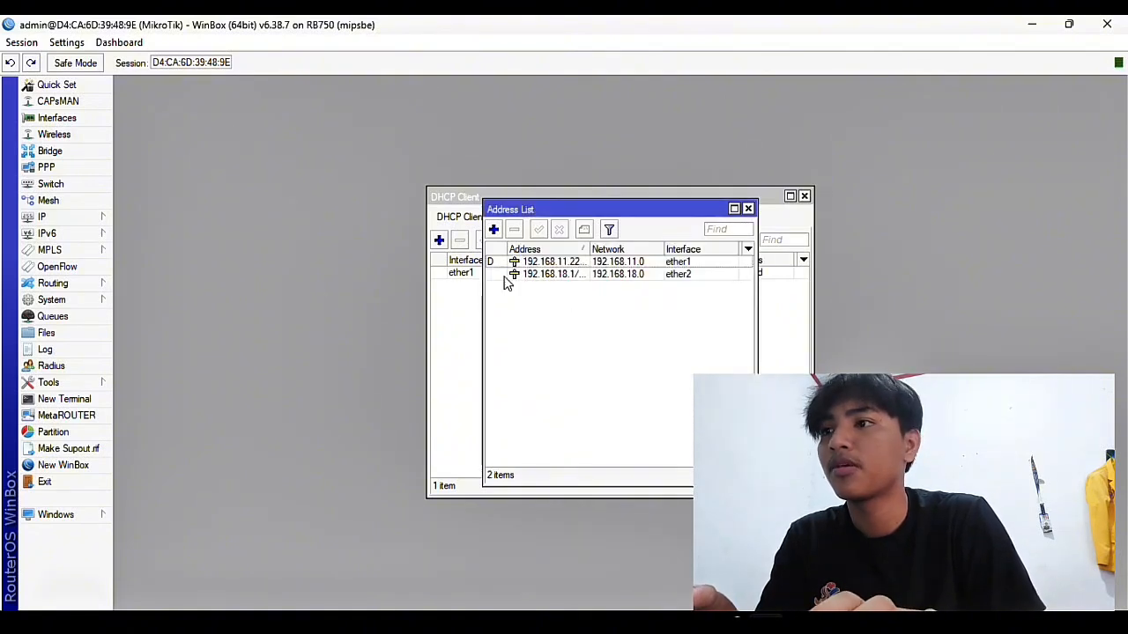
Enter 8.8.8.8 in the DNS Servers field under IP > DNS and apply it
left_click(88, 218)
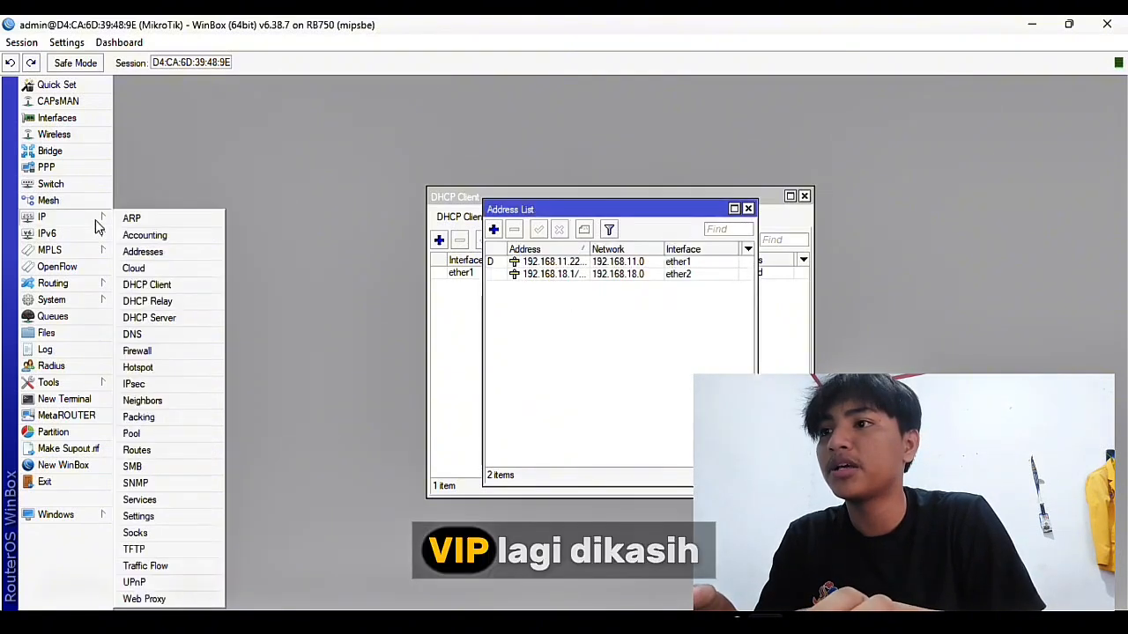
left_click(148, 334)
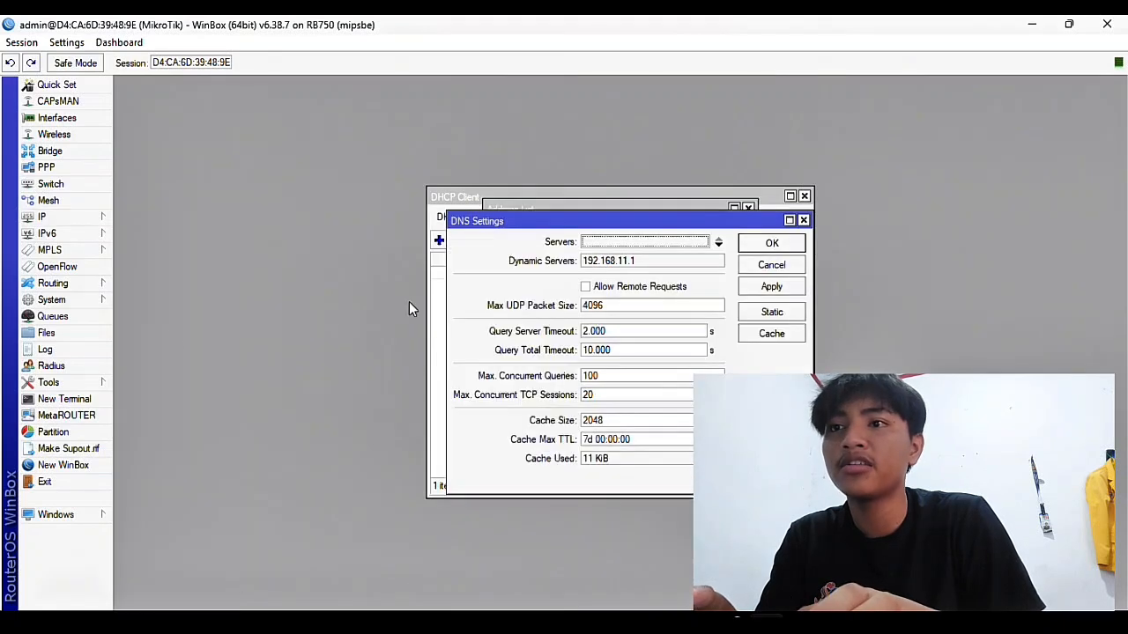
left_click(595, 243)
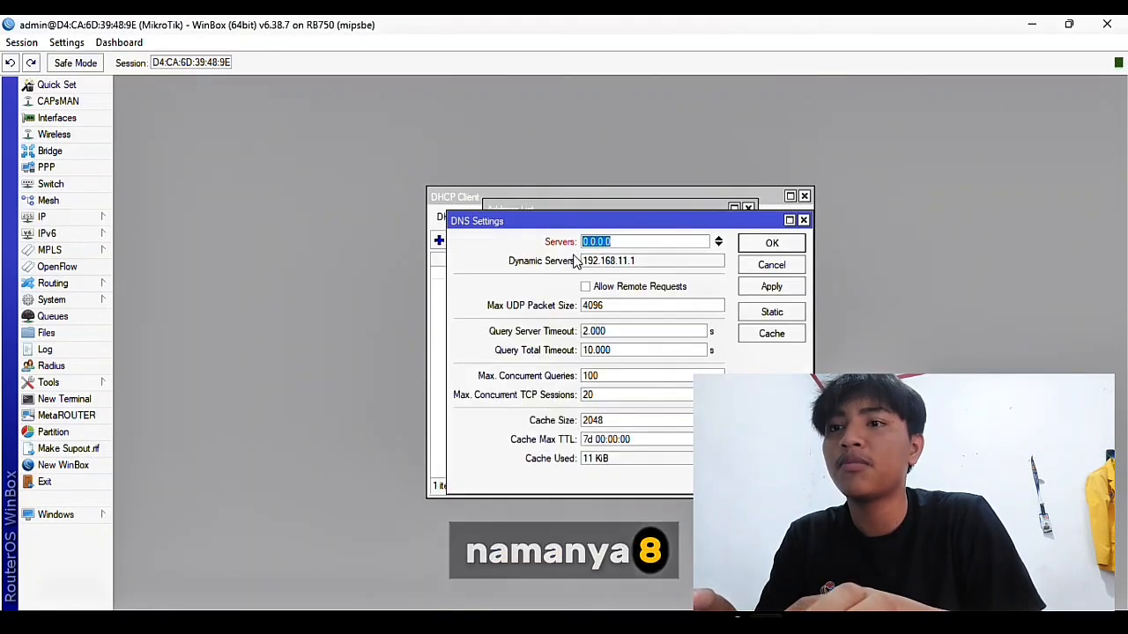
type("8.8.8.8")
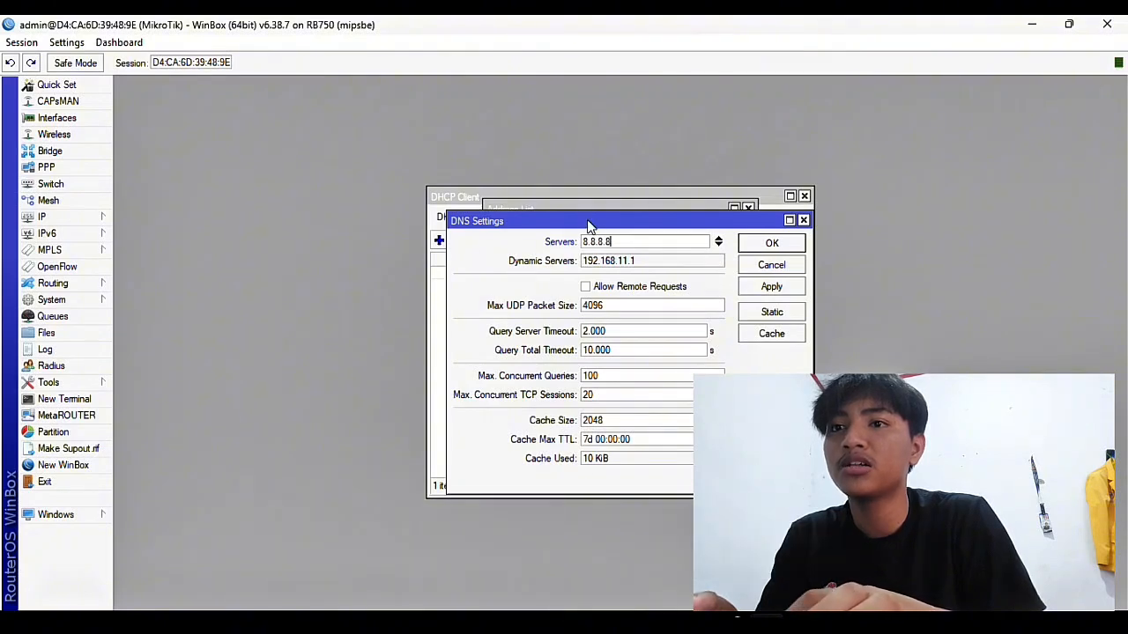
left_click(780, 286)
left_click(771, 247)
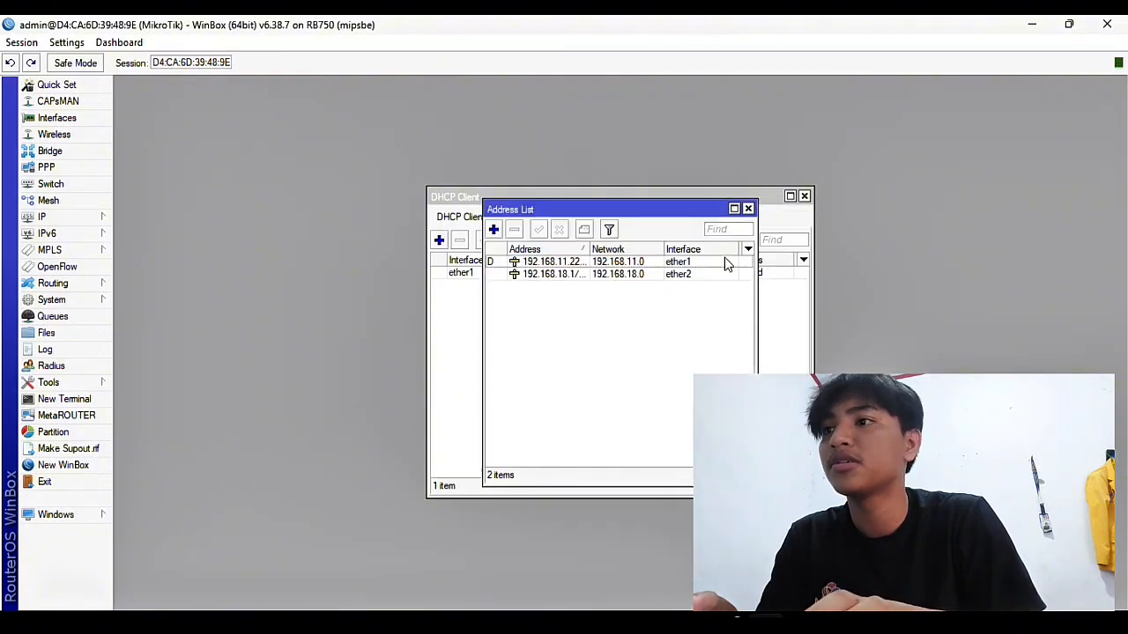
Run DHCP Setup on ether2, accepting the suggested address space, gateway and pool dhcp_pool0
left_click(101, 217)
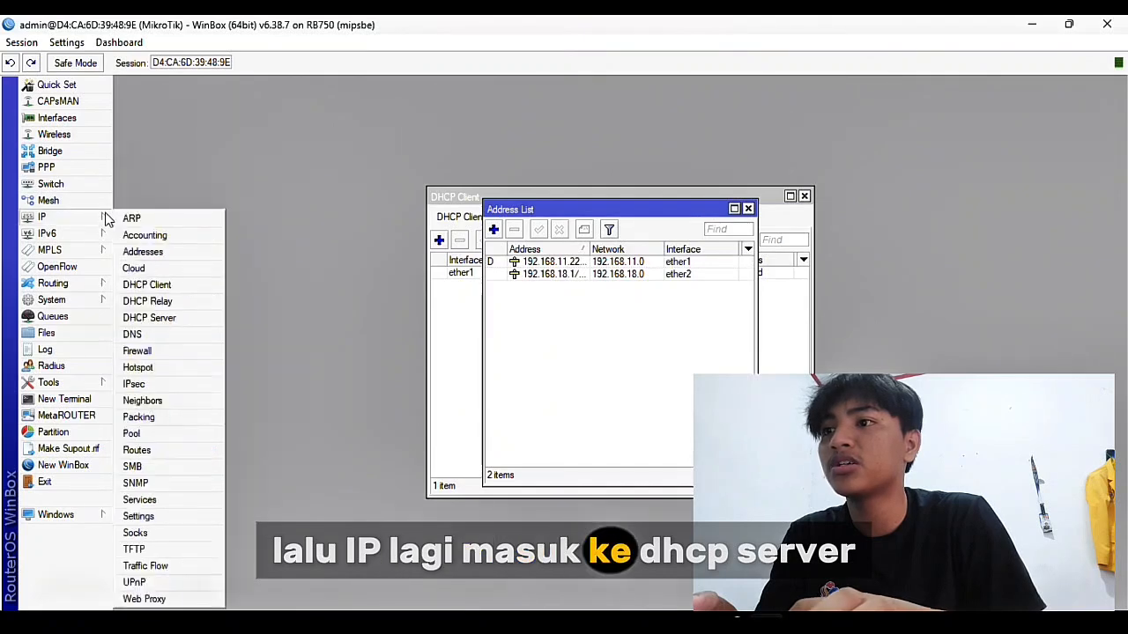
left_click(148, 322)
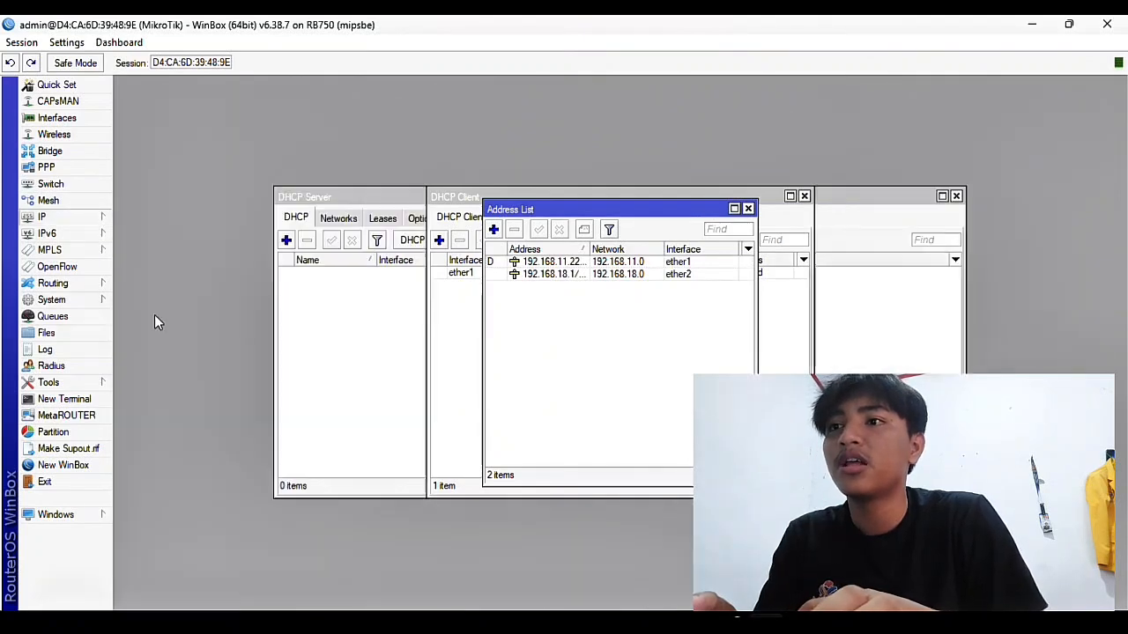
left_click(483, 241)
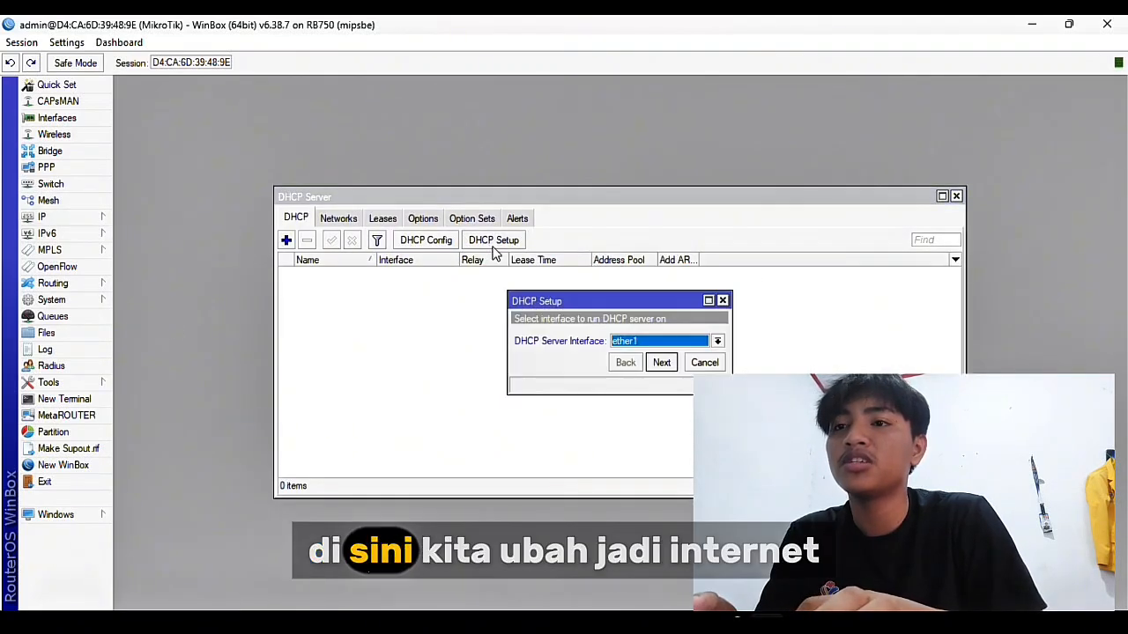
left_click(661, 342)
left_click(662, 377)
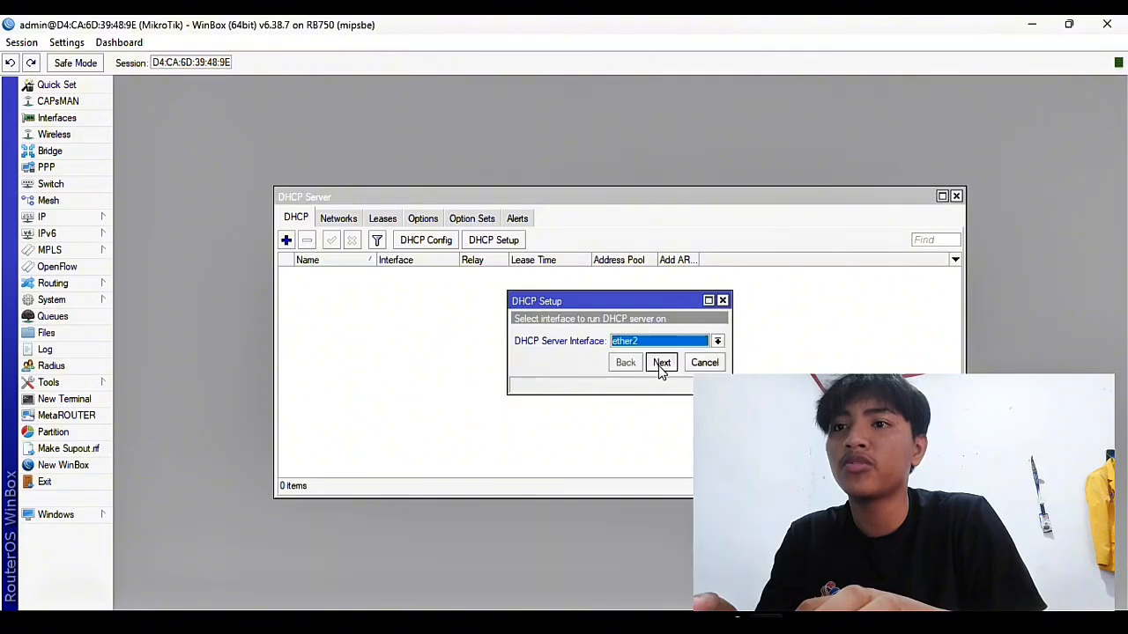
left_click(661, 362)
left_click(661, 362)
left_click(661, 362)
left_click(661, 363)
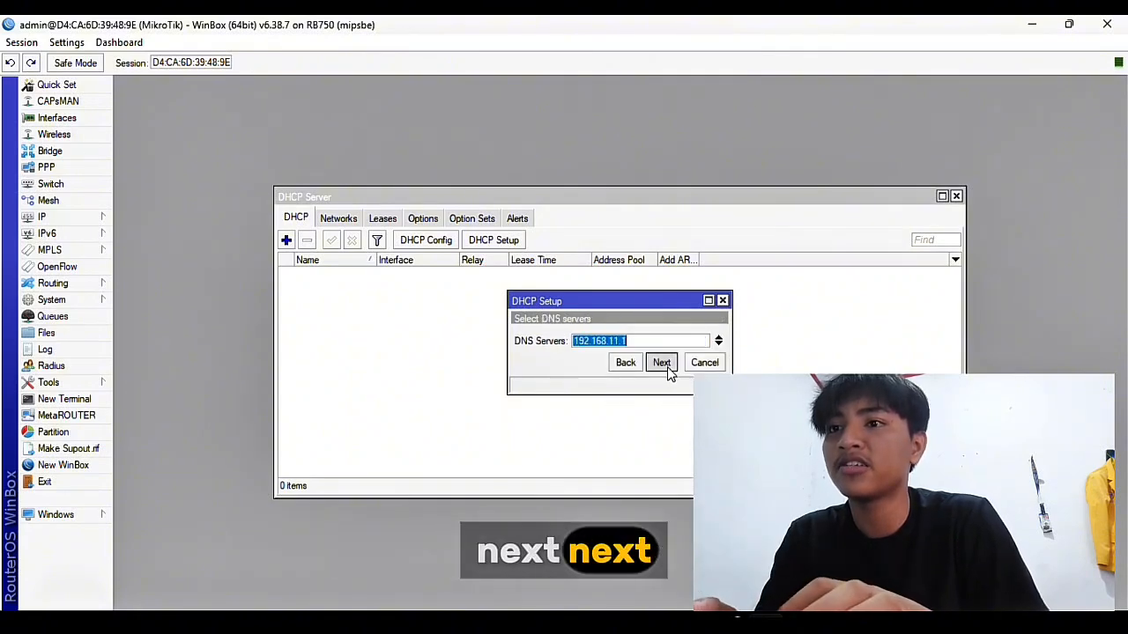
left_click(660, 362)
left_click(661, 362)
left_click(622, 339)
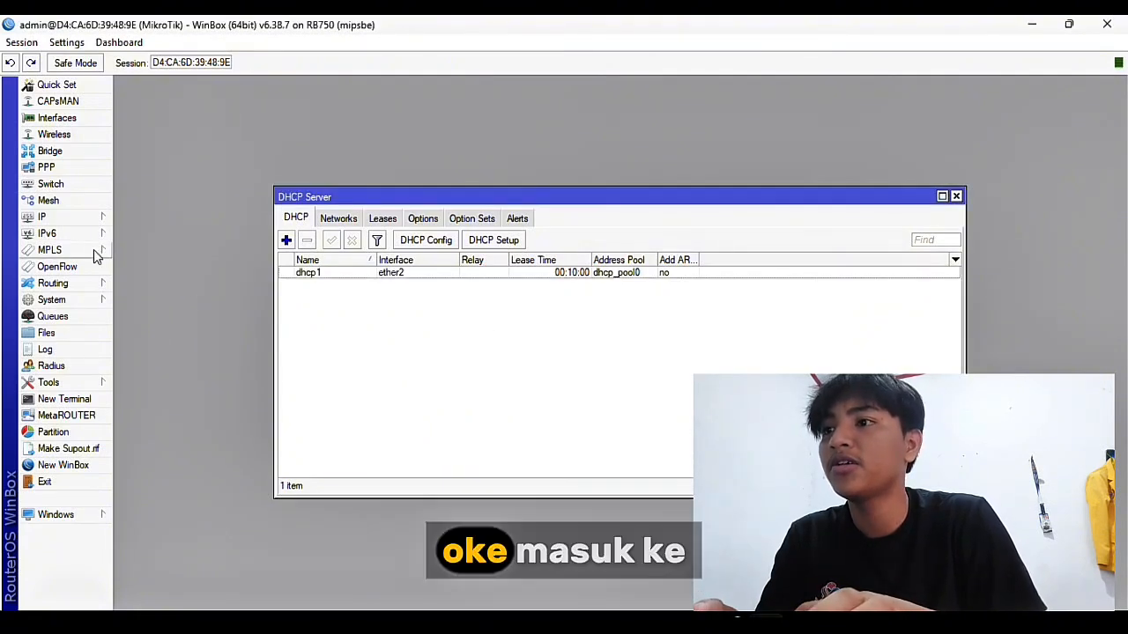
left_click(53, 216)
Add a srcnat NAT rule with Out. Interface ether1 and action masquerade
left_click(172, 351)
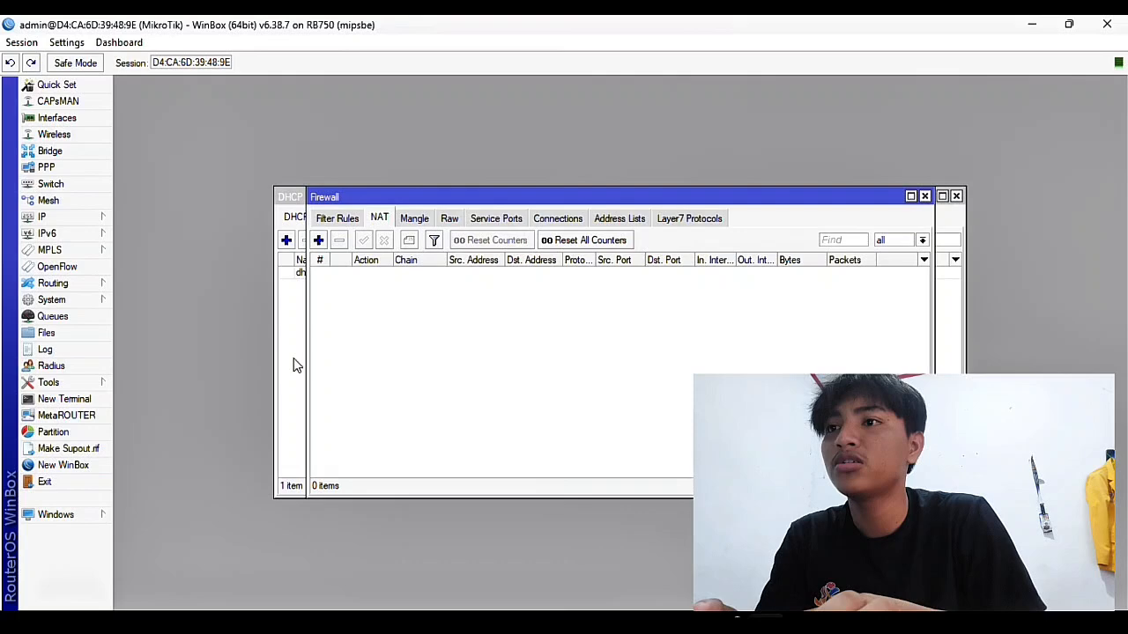
left_click(318, 239)
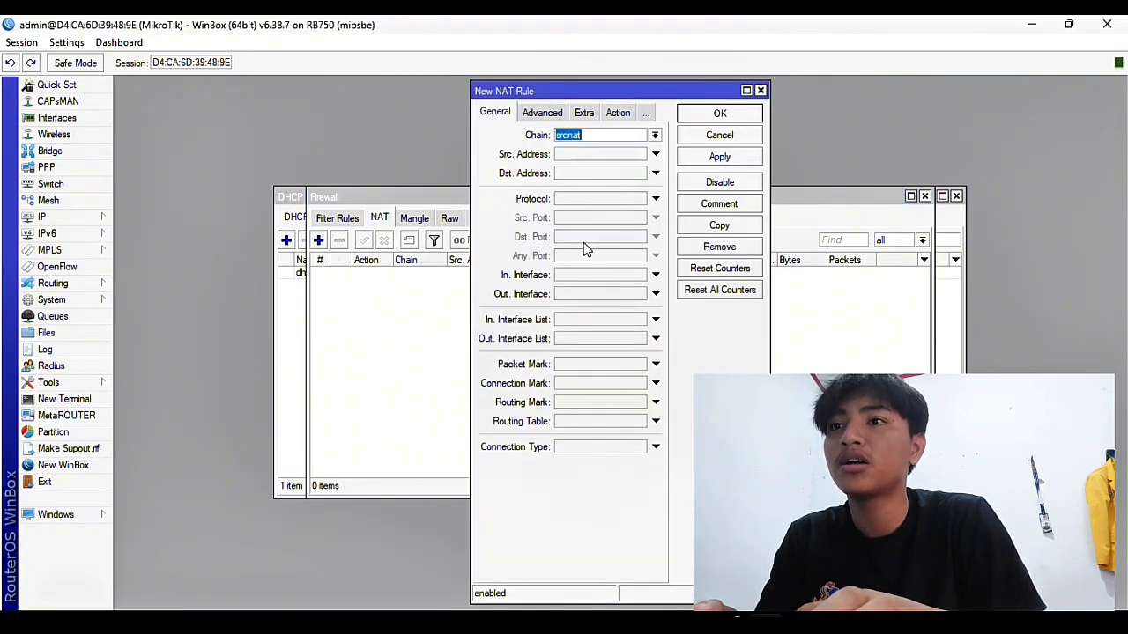
left_click(656, 137)
left_click(618, 150)
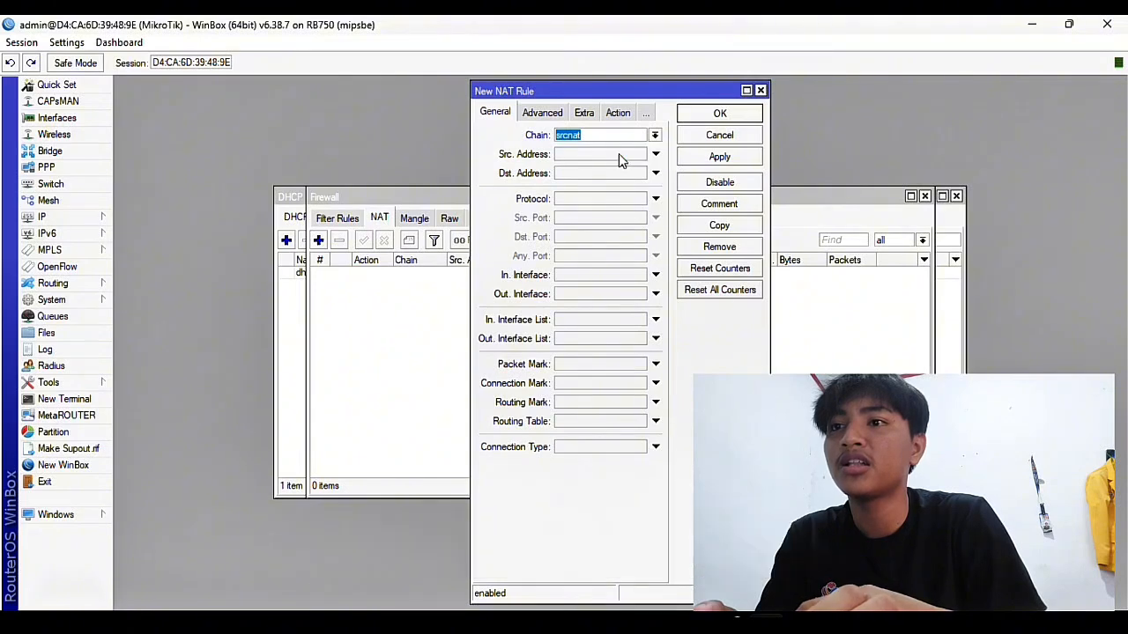
left_click(655, 294)
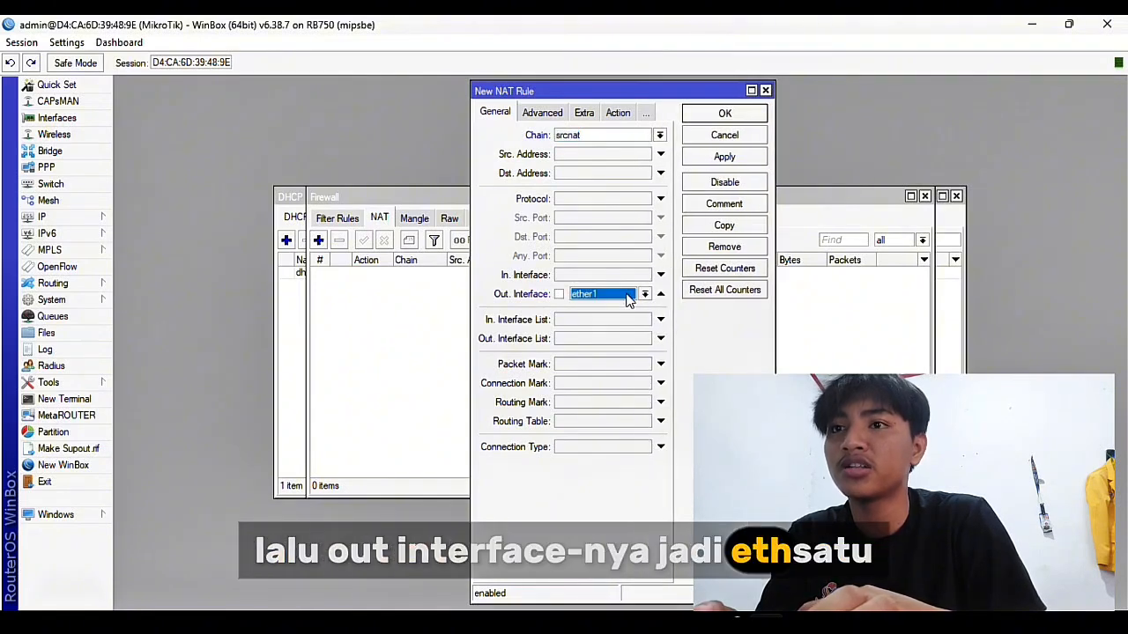
left_click(618, 114)
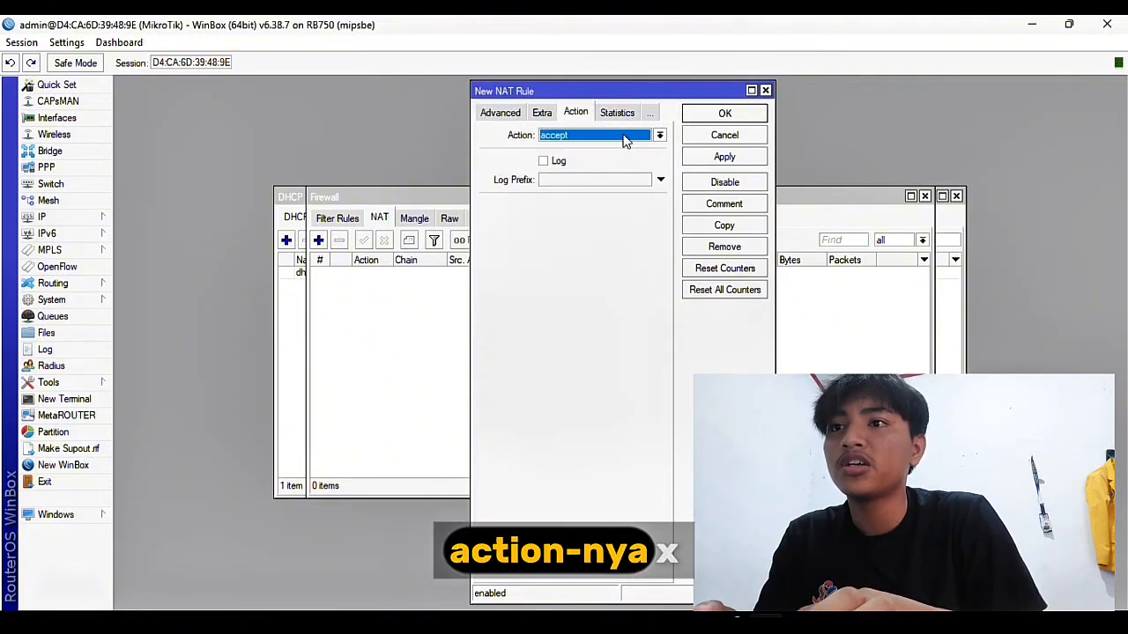
left_click(621, 137)
left_click(592, 213)
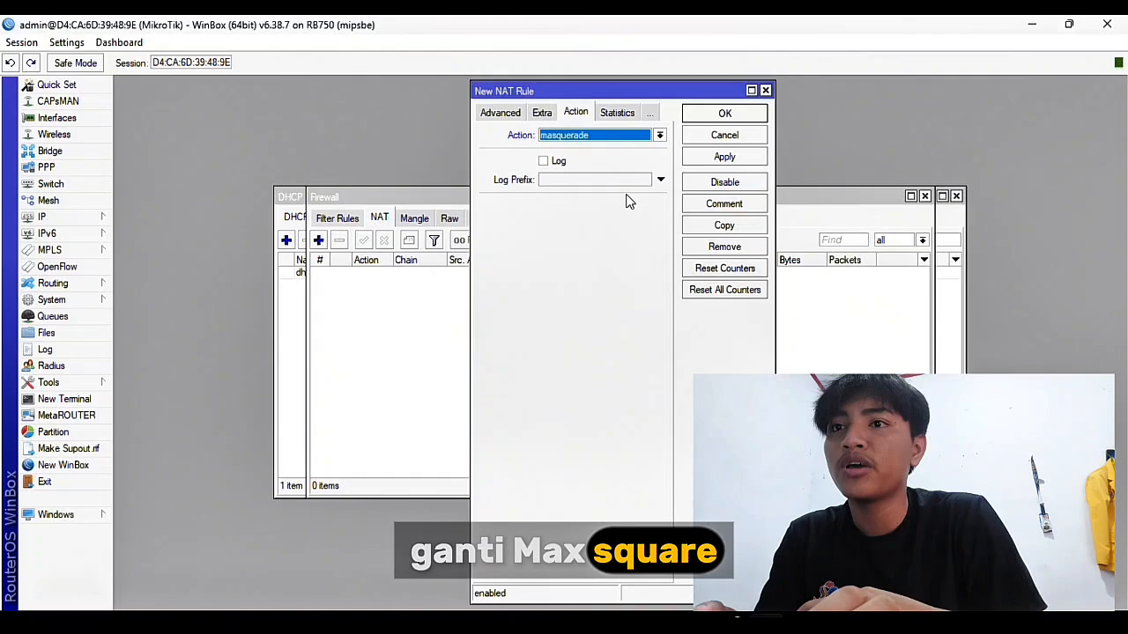
left_click(723, 156)
left_click(724, 115)
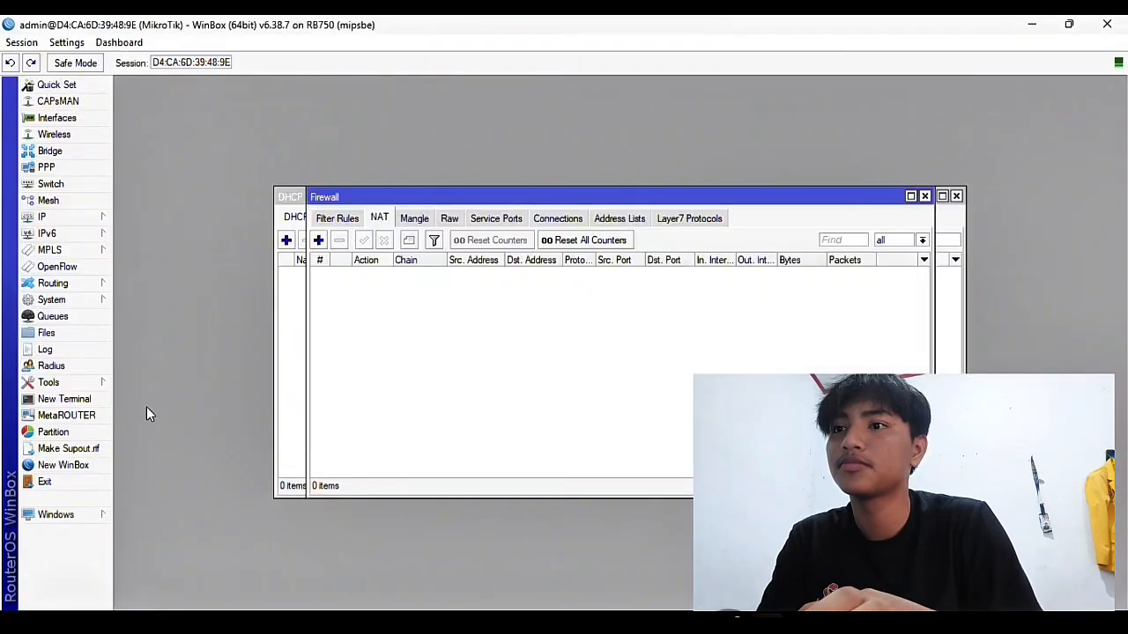
Create another masquerade NAT rule out ether1, apply it and close the rule
left_click(318, 240)
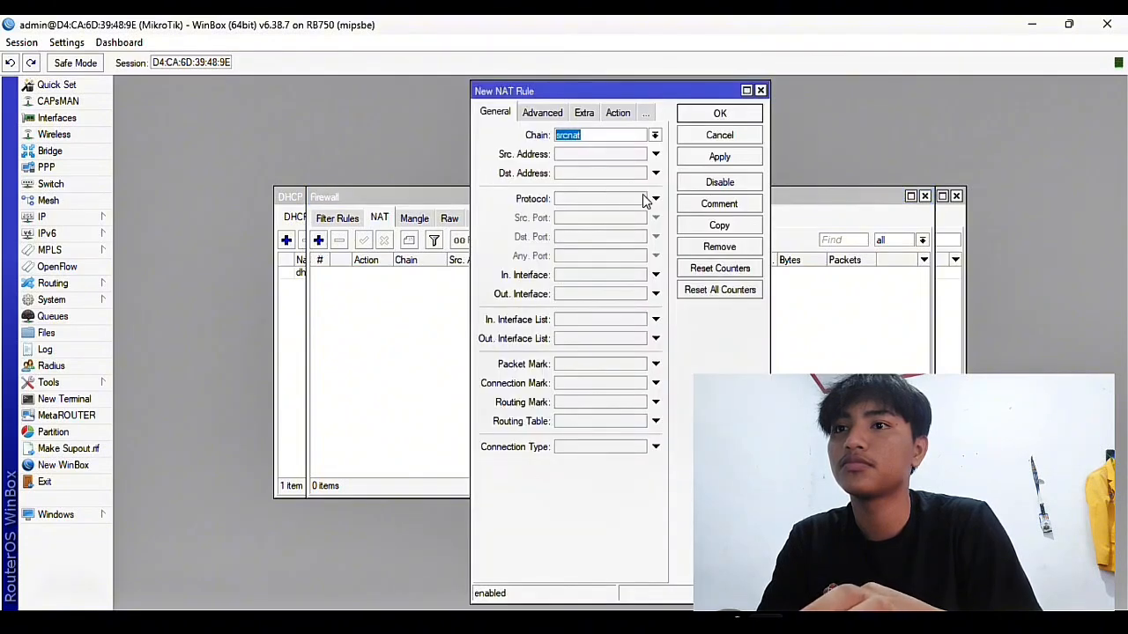
left_click(656, 294)
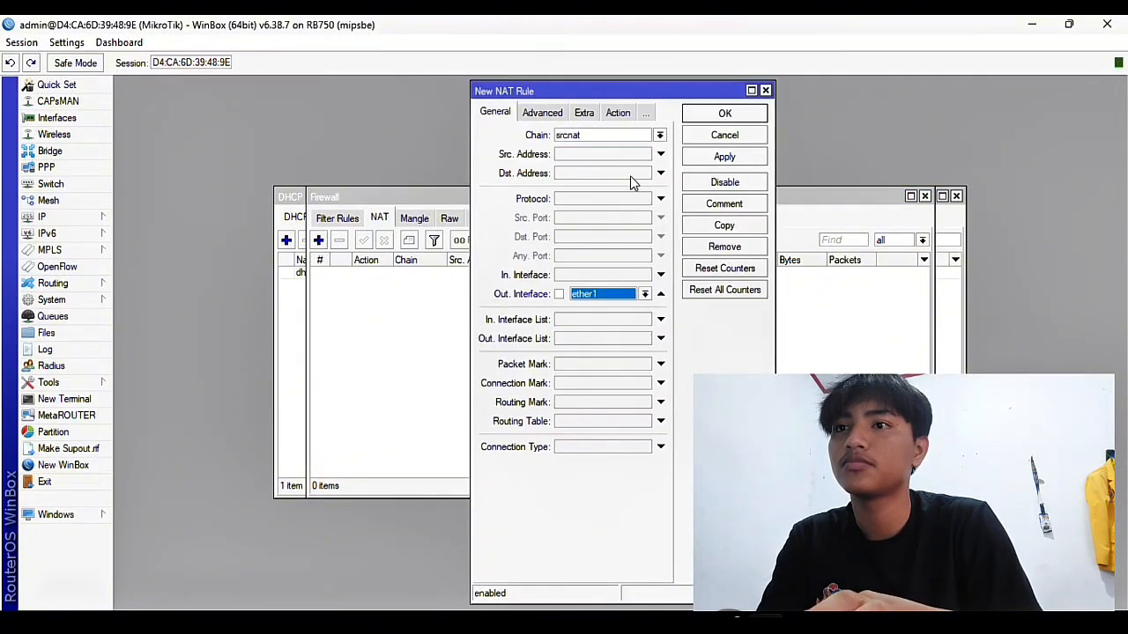
left_click(618, 113)
left_click(617, 138)
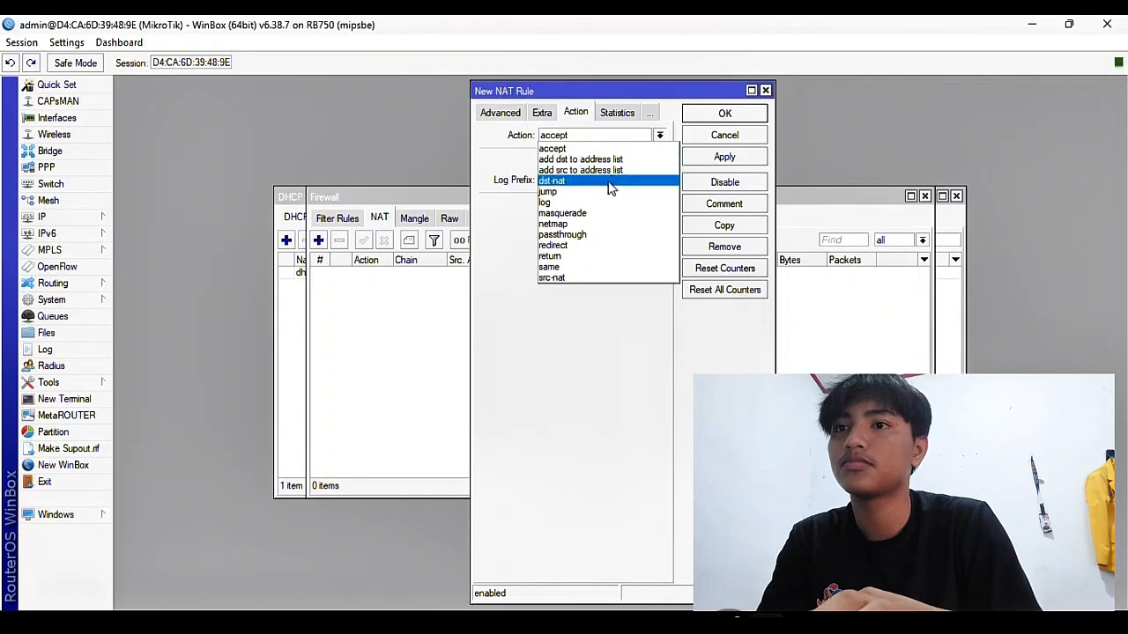
left_click(564, 214)
left_click(714, 156)
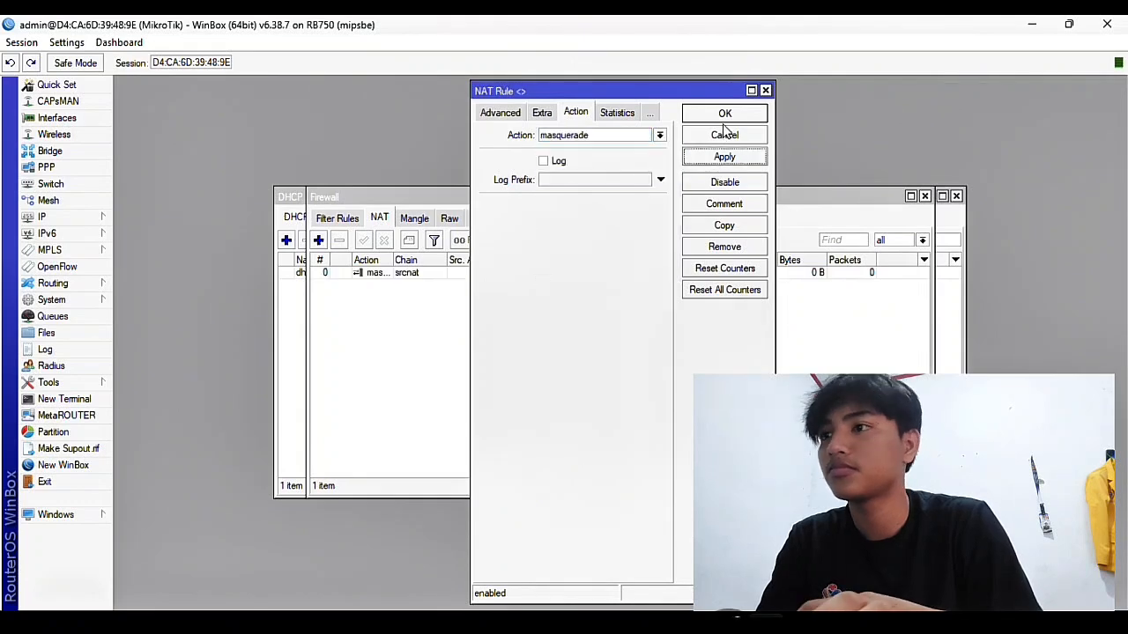
left_click(724, 125)
left_click(76, 217)
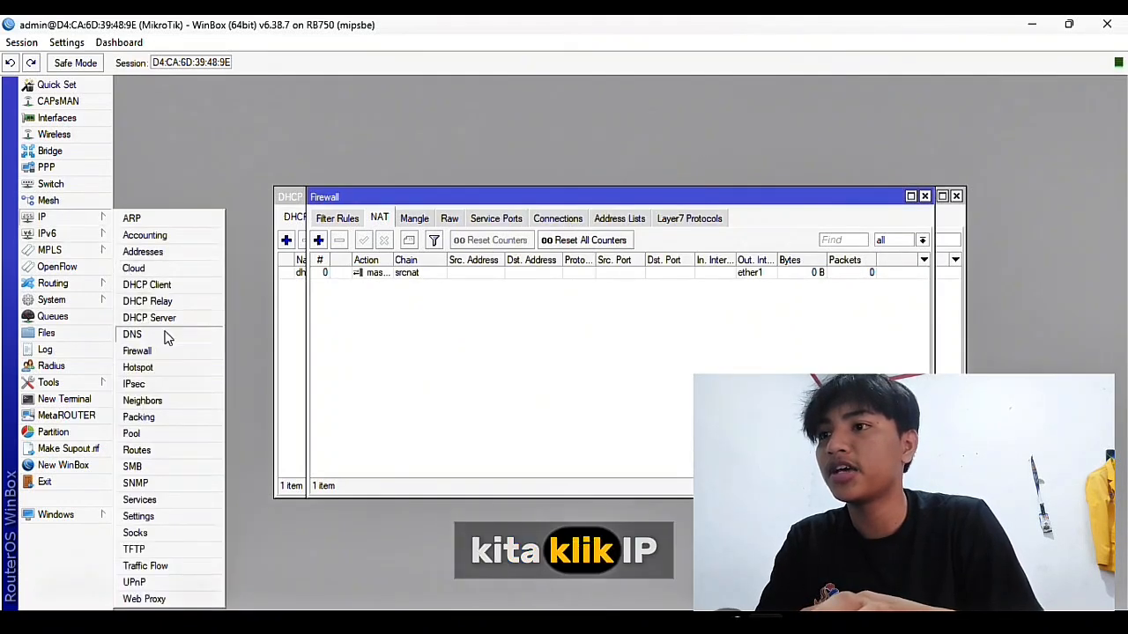
Open IP > Hotspot and browse the Users, Server Profiles and Servers lists
left_click(183, 369)
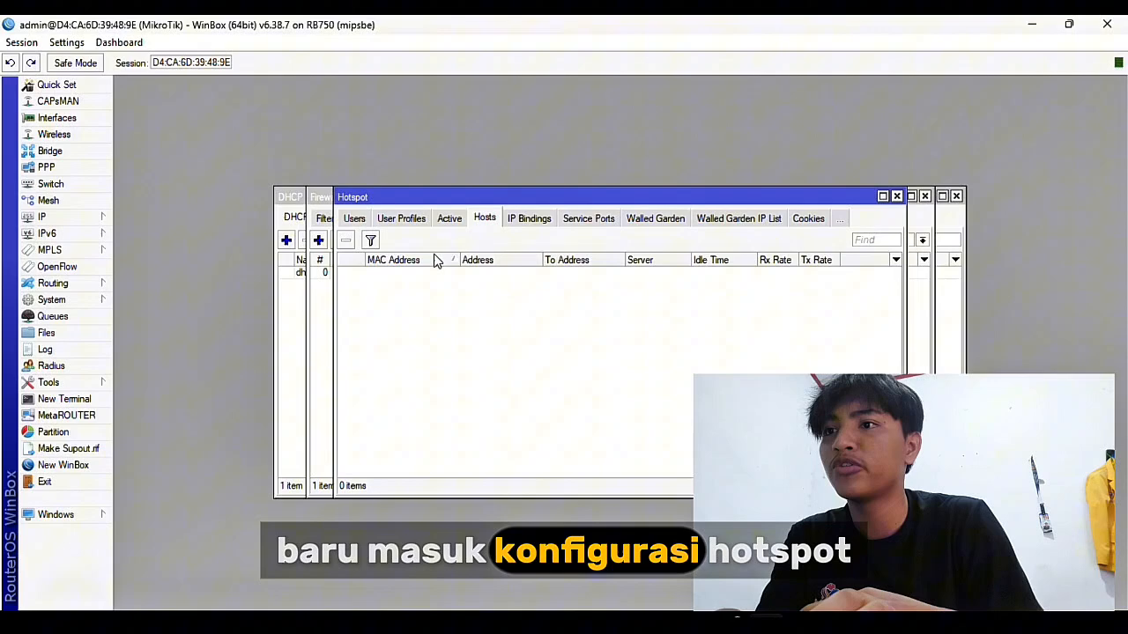
left_click(356, 219)
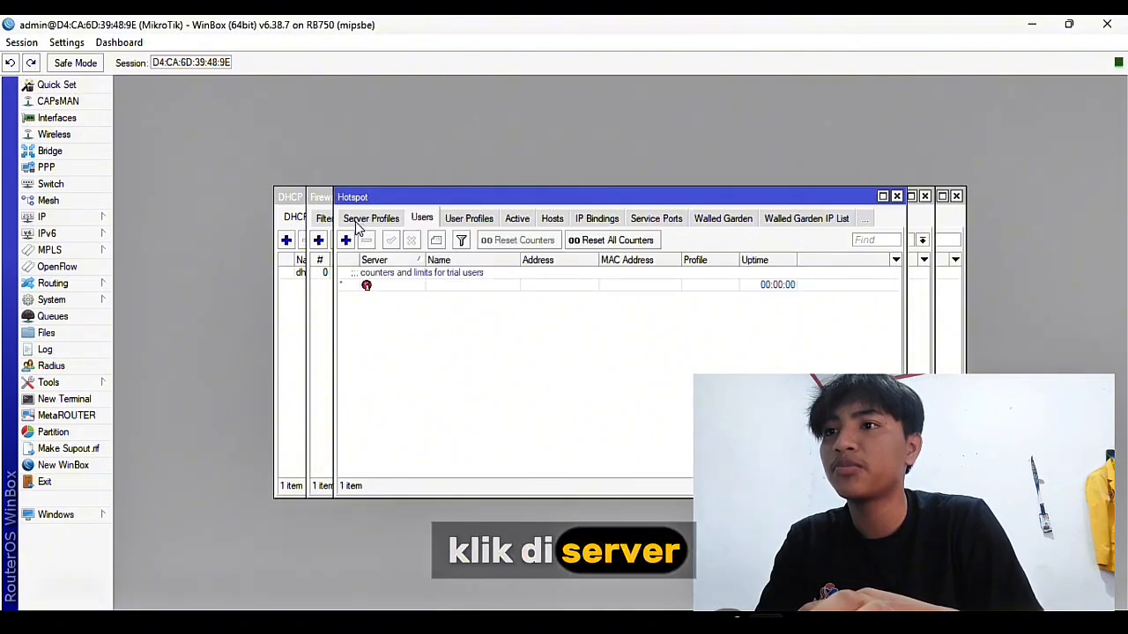
left_click(357, 223)
left_click(354, 221)
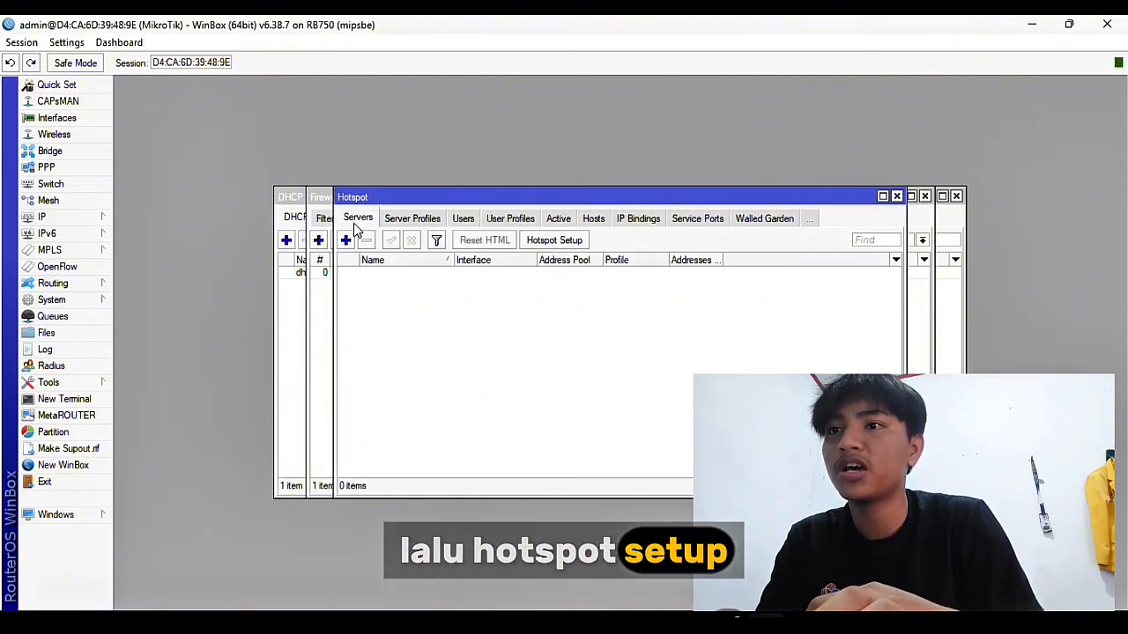
Run Hotspot Setup on ether2 with network 192.168.18.1/24, accepting the default pool, SSL, SMTP and DNS settings
left_click(551, 239)
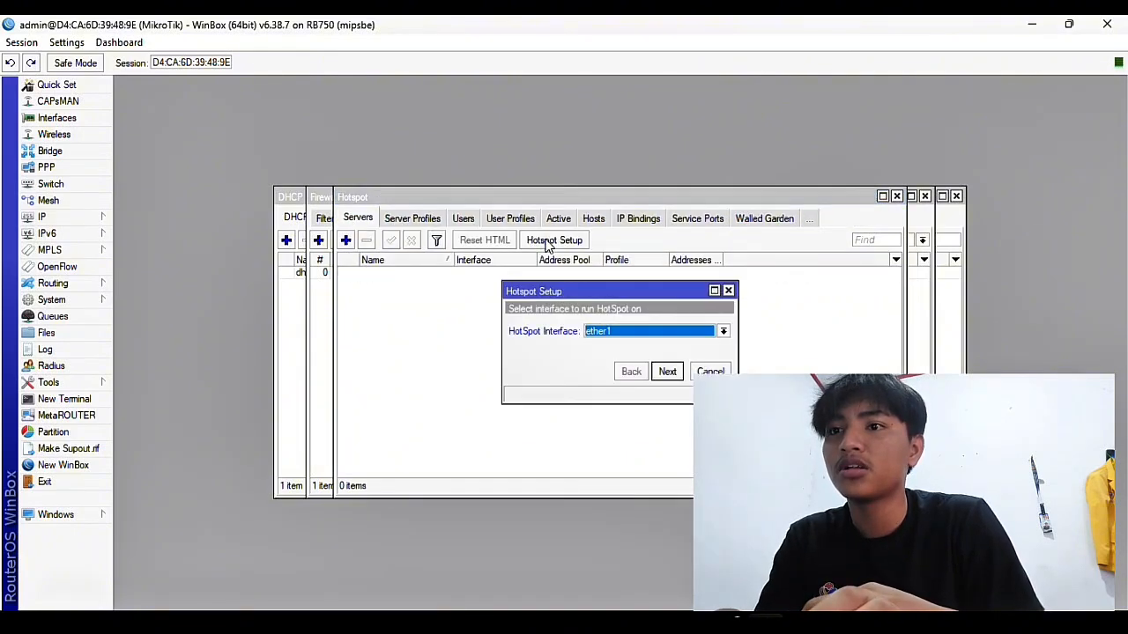
left_click(685, 332)
left_click(663, 355)
left_click(675, 374)
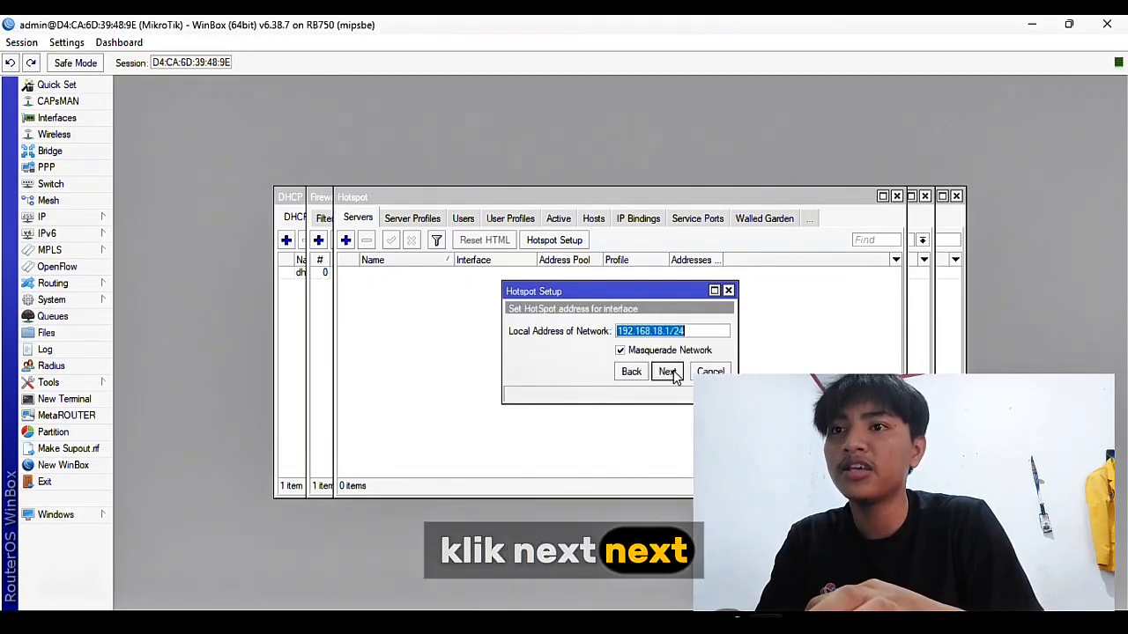
left_click(667, 371)
left_click(667, 371)
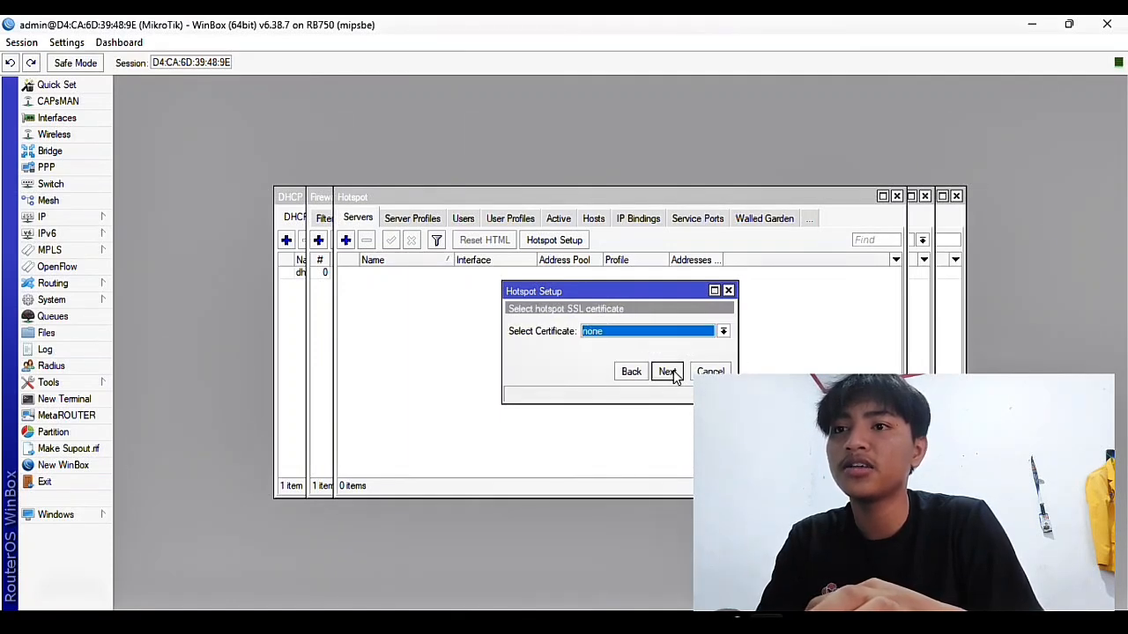
left_click(667, 371)
left_click(667, 371)
left_click(667, 371)
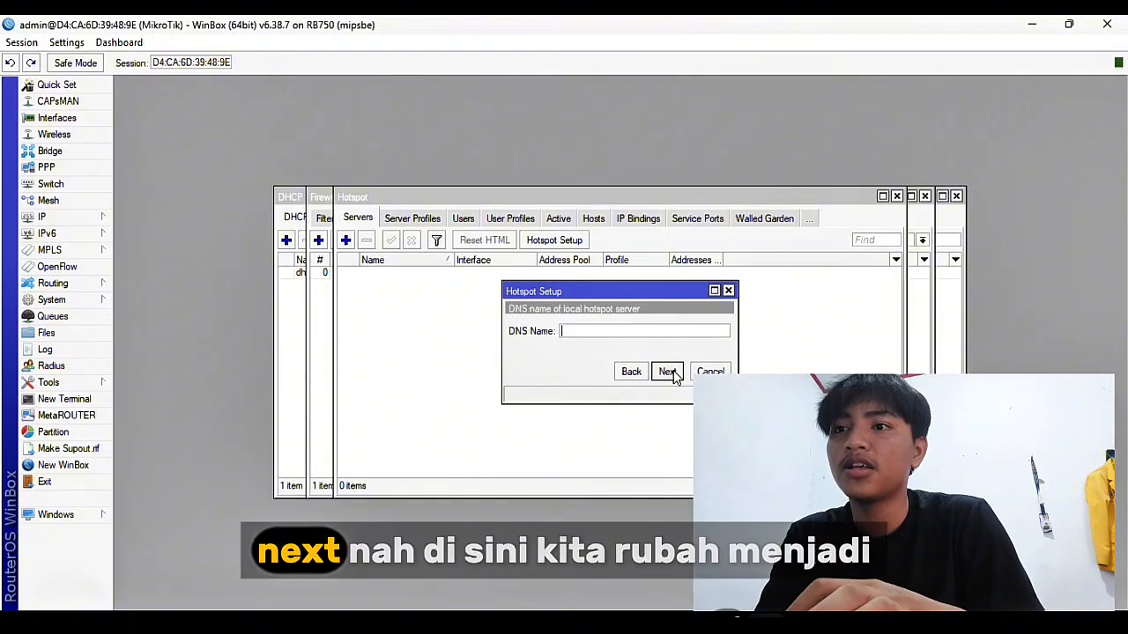
left_click(667, 371)
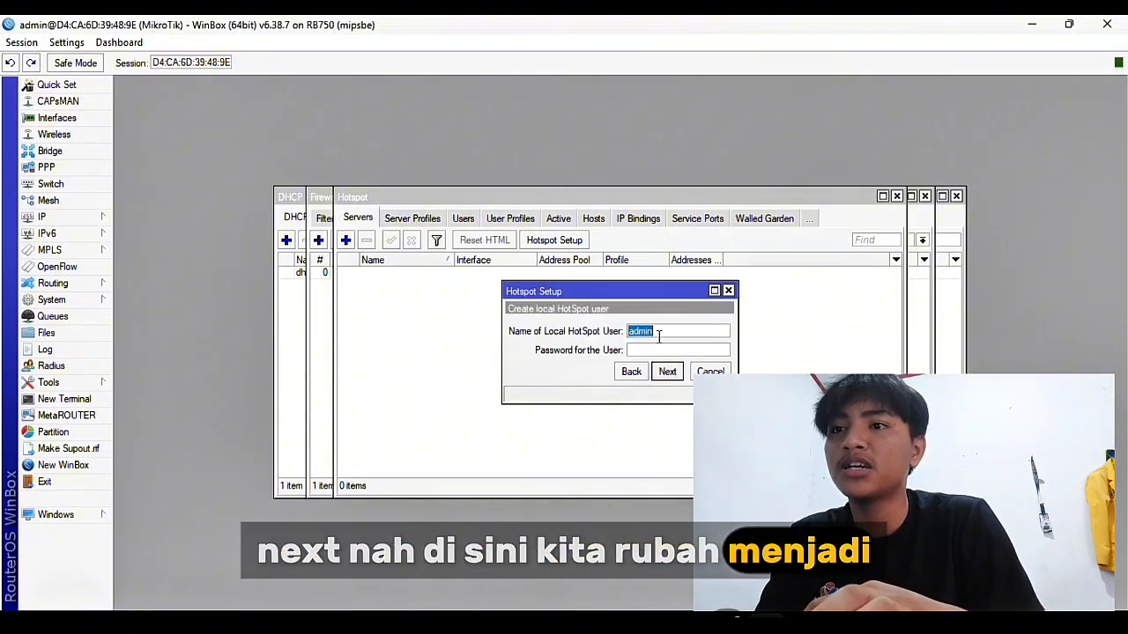
Create the local hotspot user with its name and password, finish the wizard and view server profiles
key("BackSpace")
type("raflis")
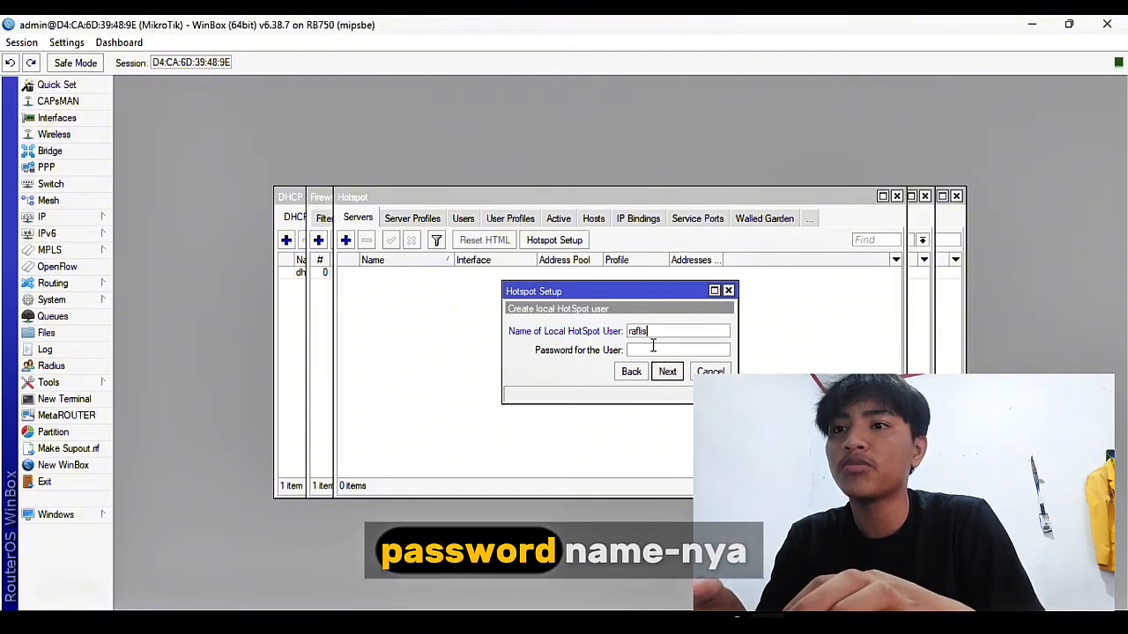
left_click(640, 347)
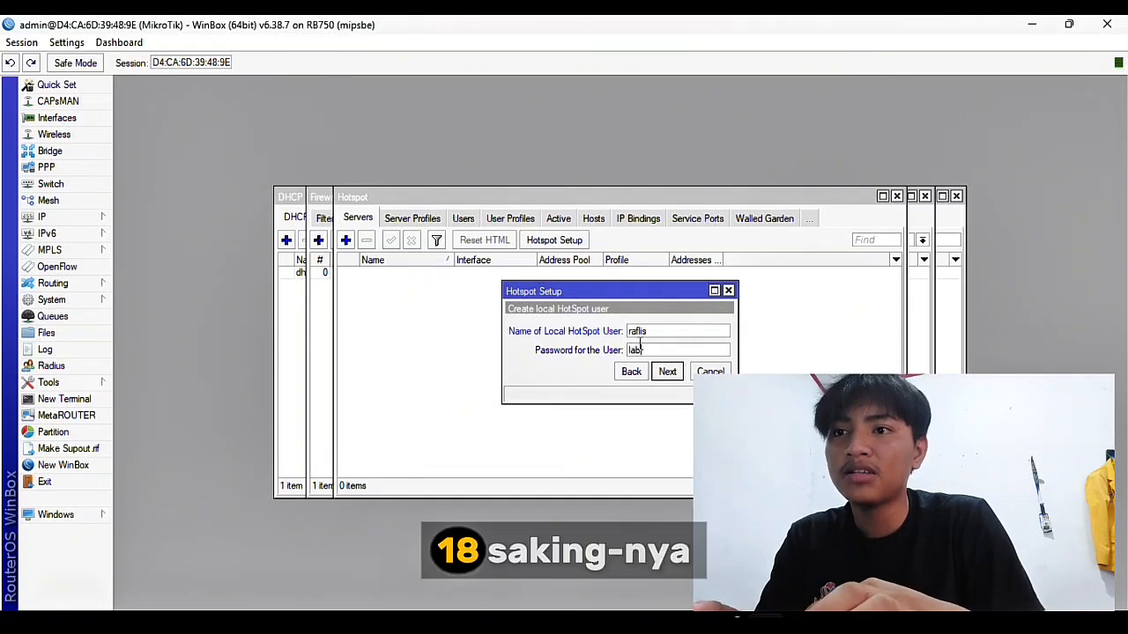
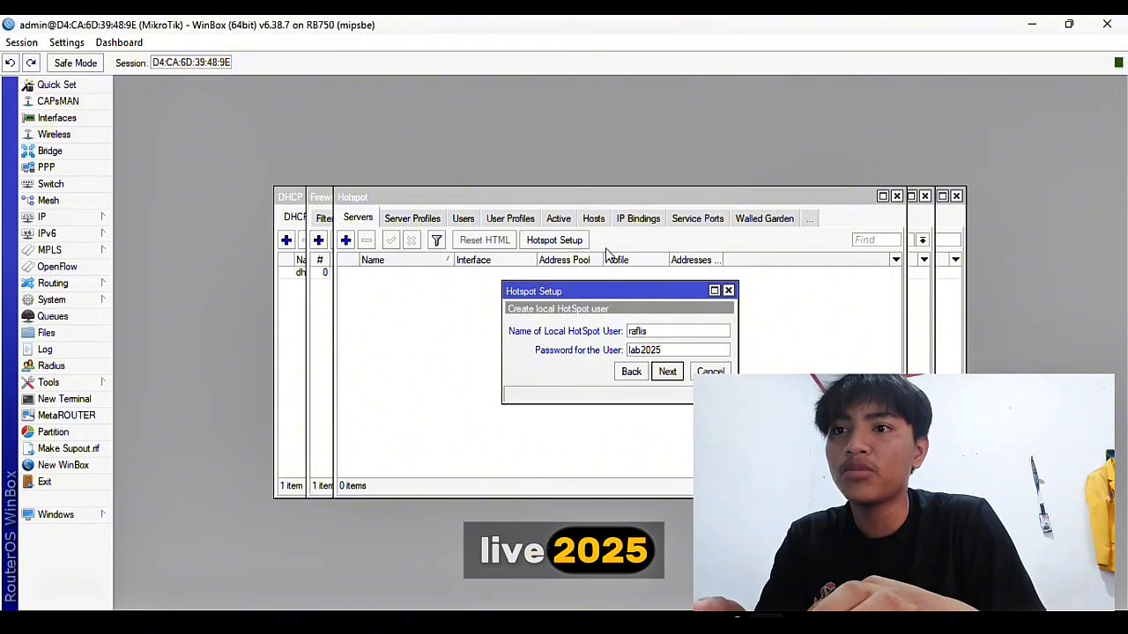
left_click(669, 331)
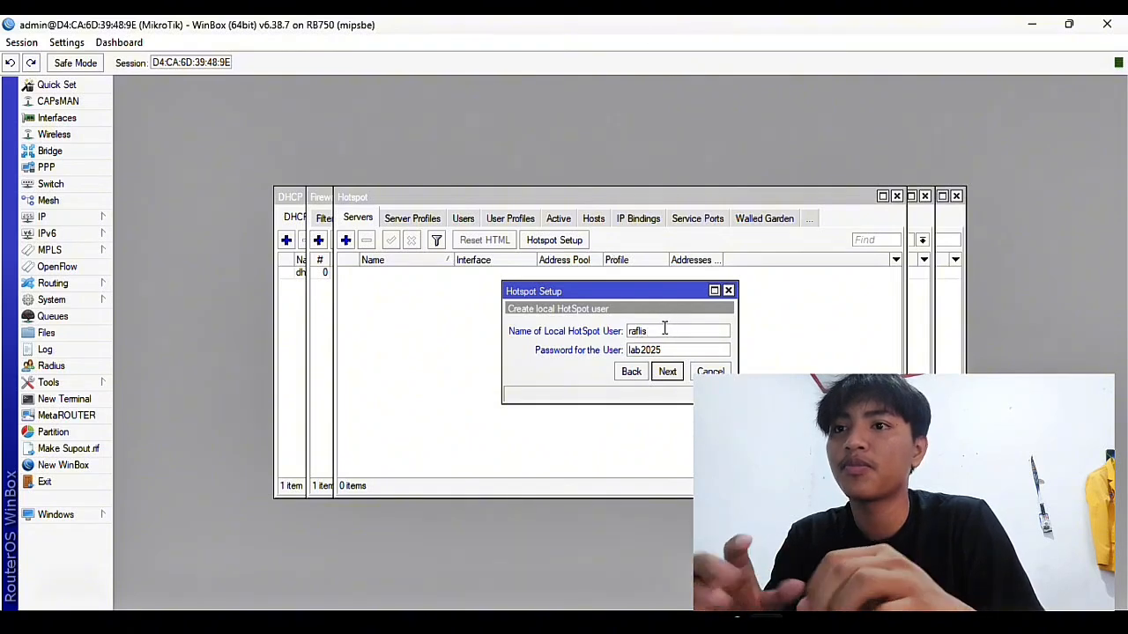
left_click(667, 371)
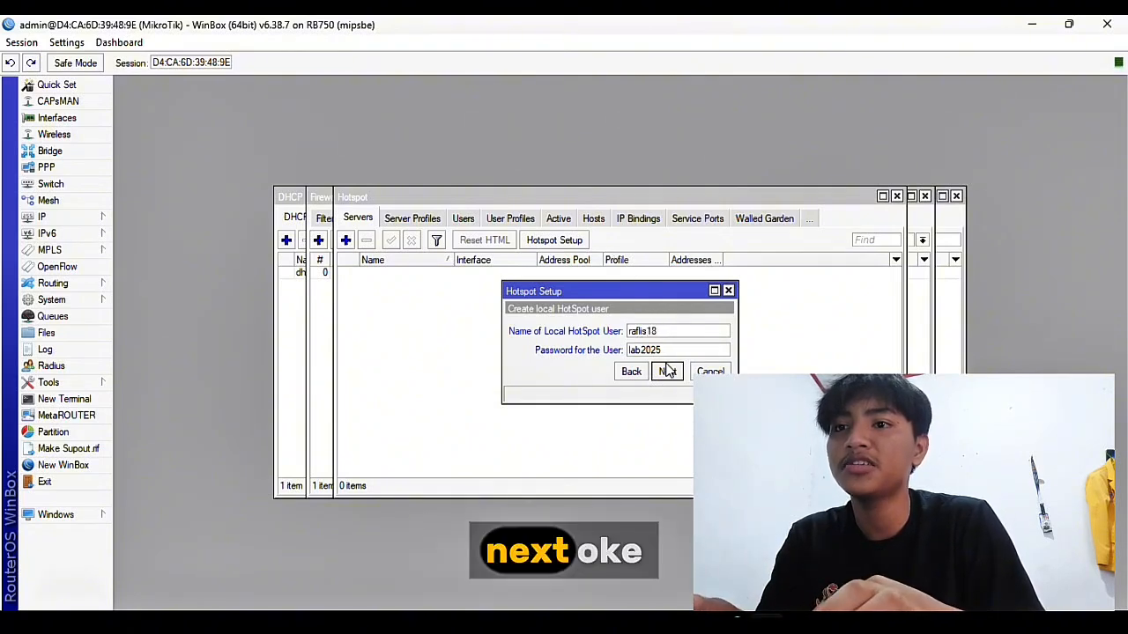
left_click(676, 374)
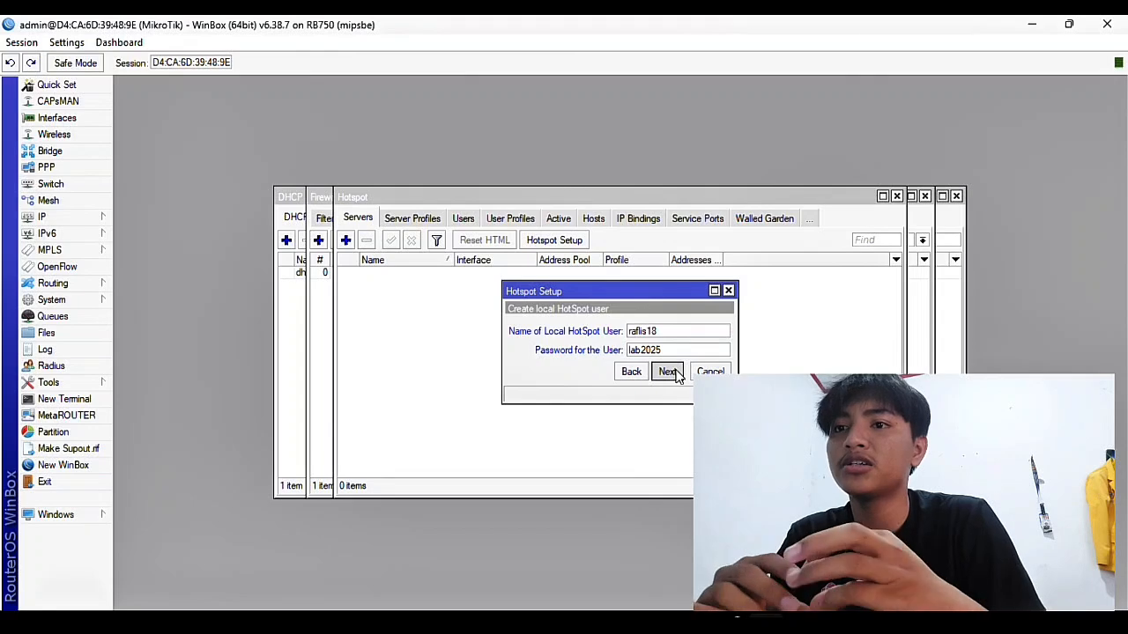
left_click(676, 376)
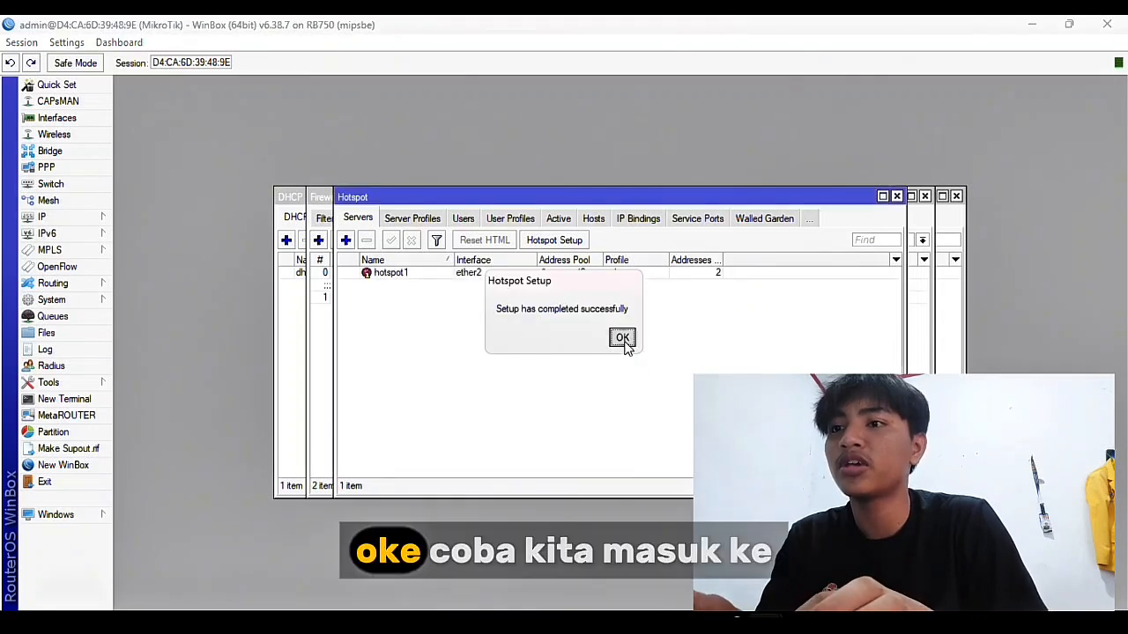
left_click(623, 339)
left_click(408, 225)
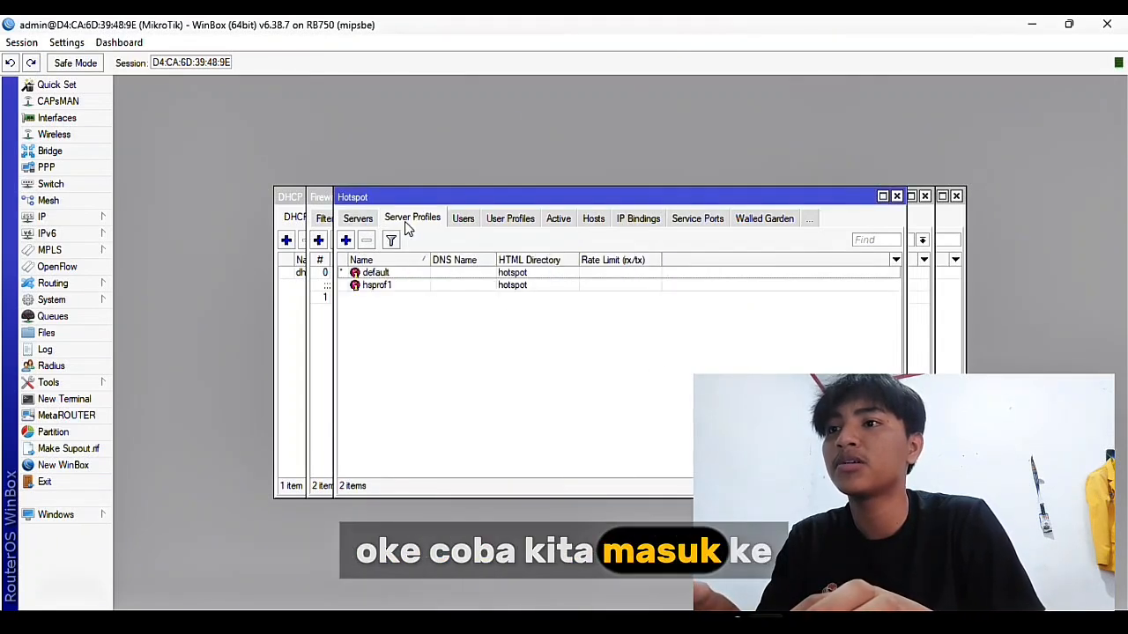
Set the hsprof1 server profile's DNS name to raflis.com, apply and close
double_click(390, 286)
left_click(572, 275)
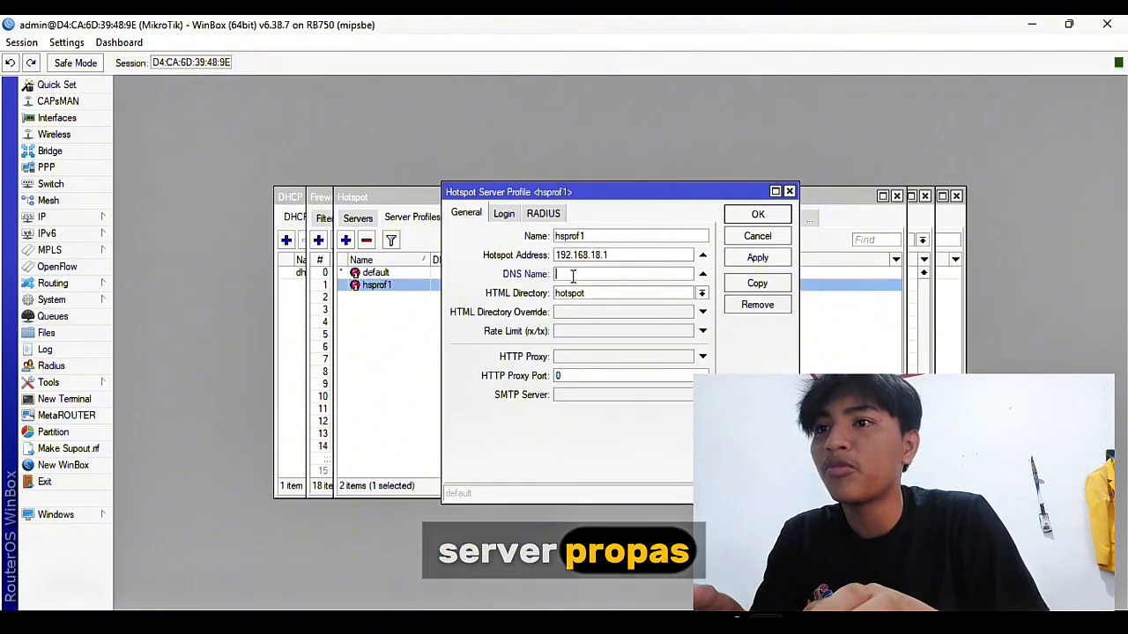
type("raflis")
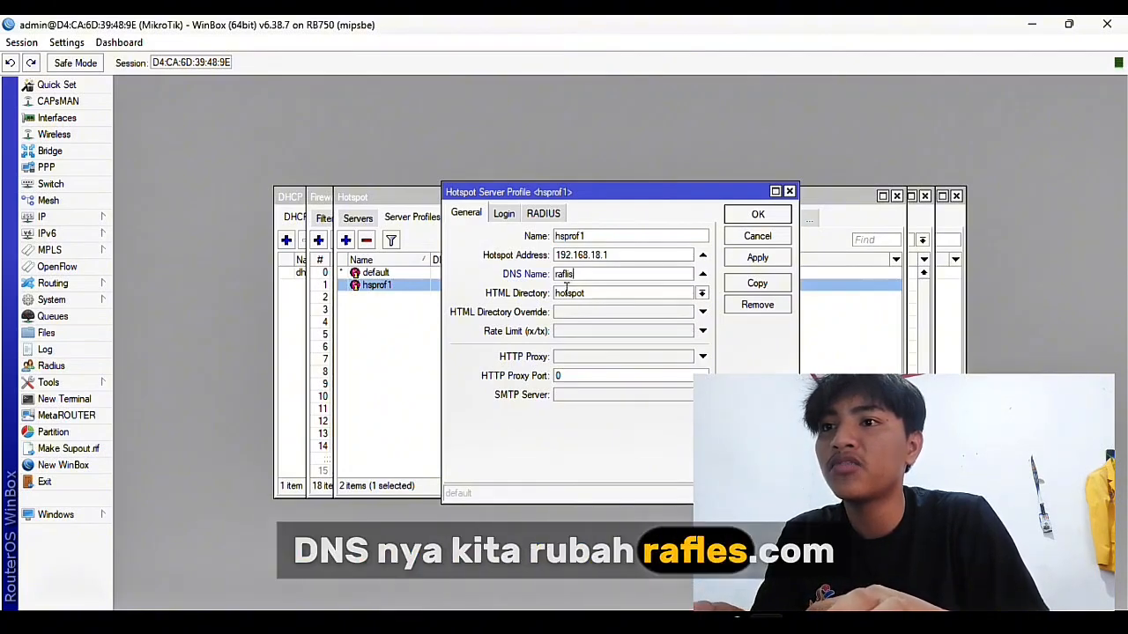
type(".")
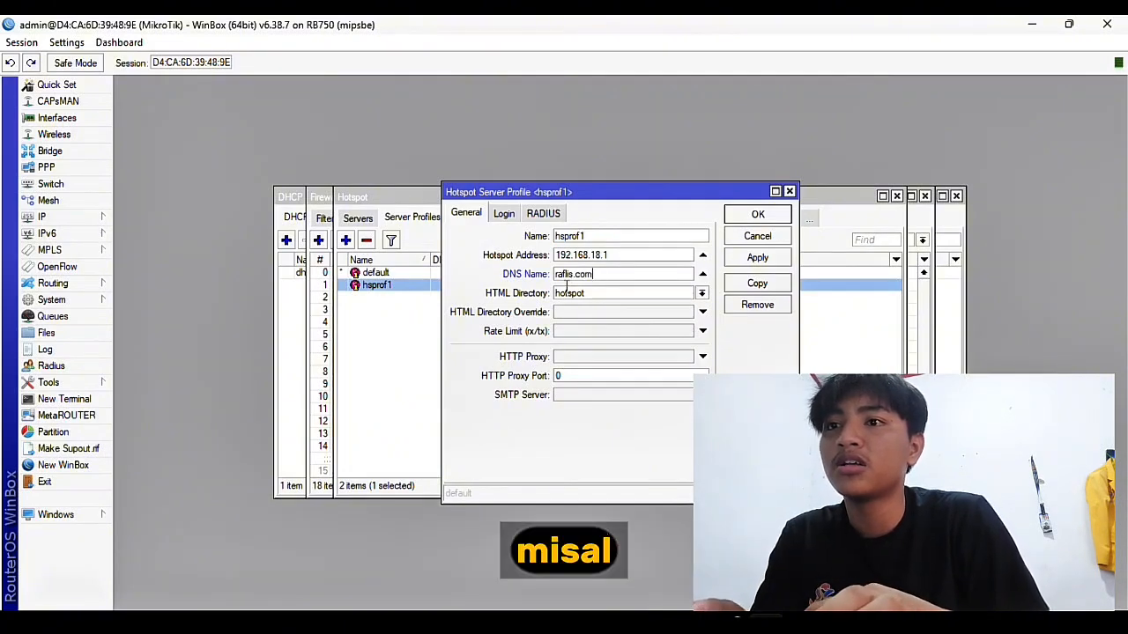
type("com")
left_click(736, 261)
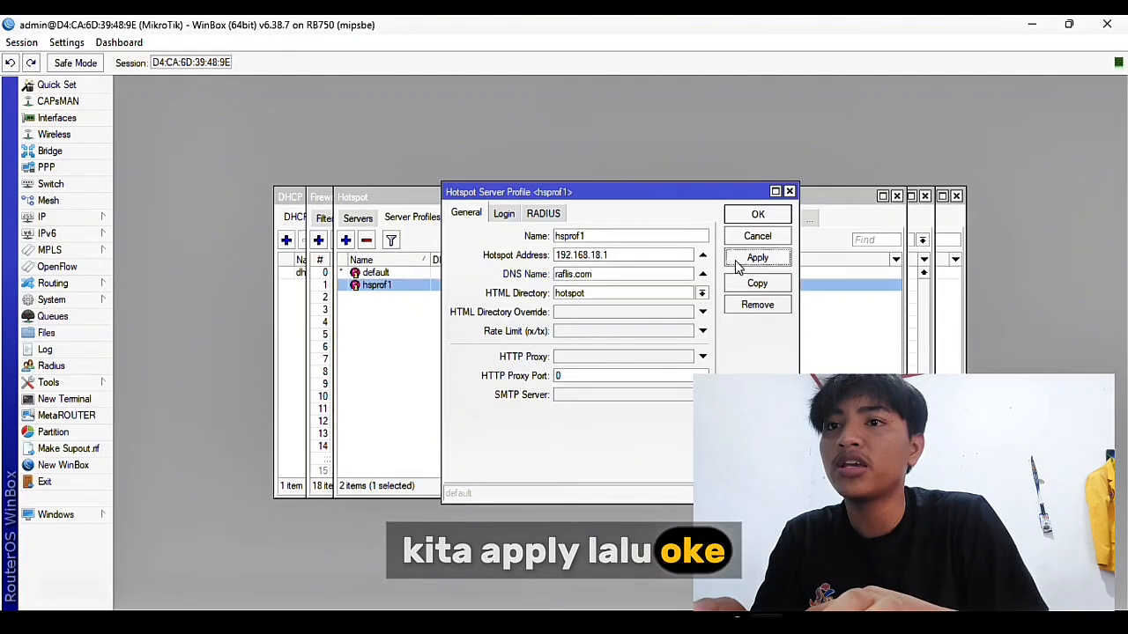
left_click(759, 216)
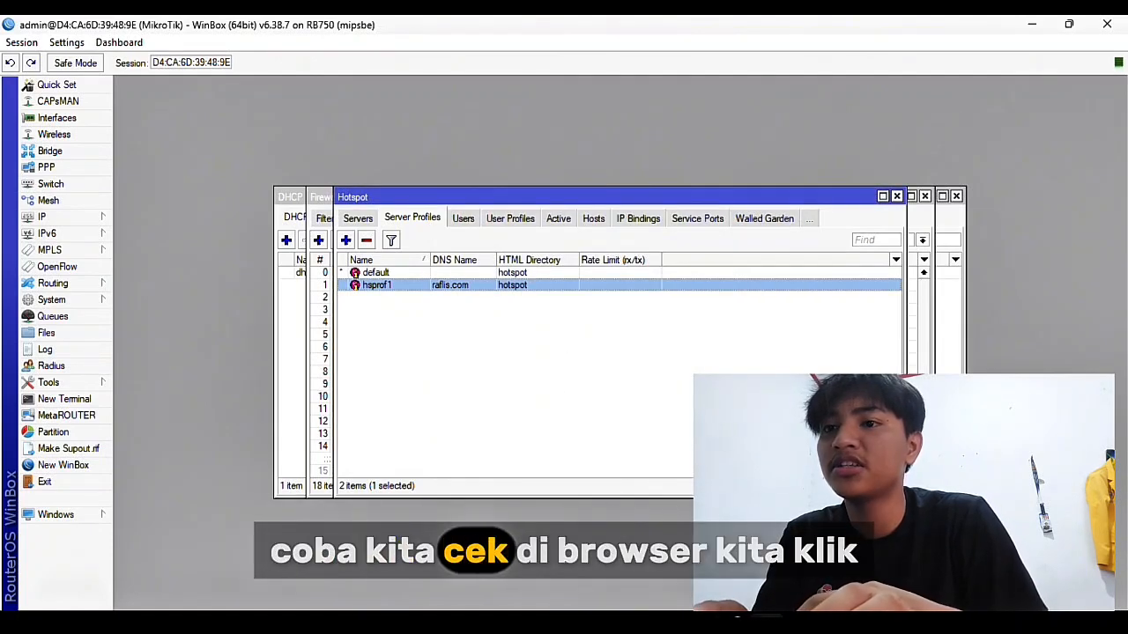
Load raflis.com in a new Chrome tab and continue past the HTTPS warning to the login page
mouse_move(737, 624)
left_click(667, 537)
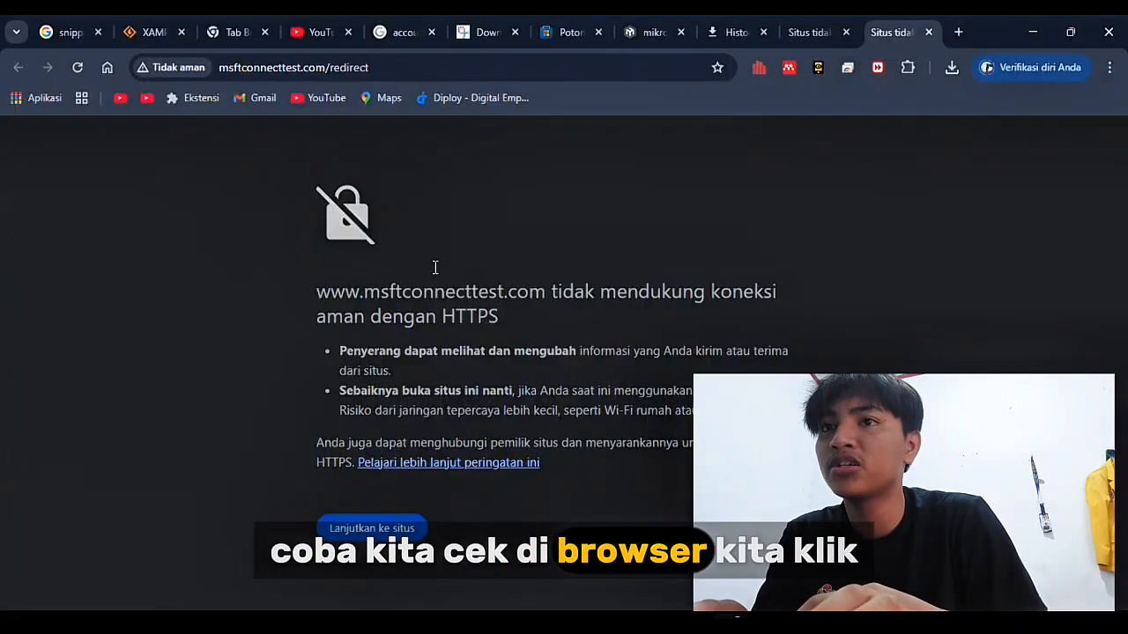
left_click(958, 32)
left_click(679, 70)
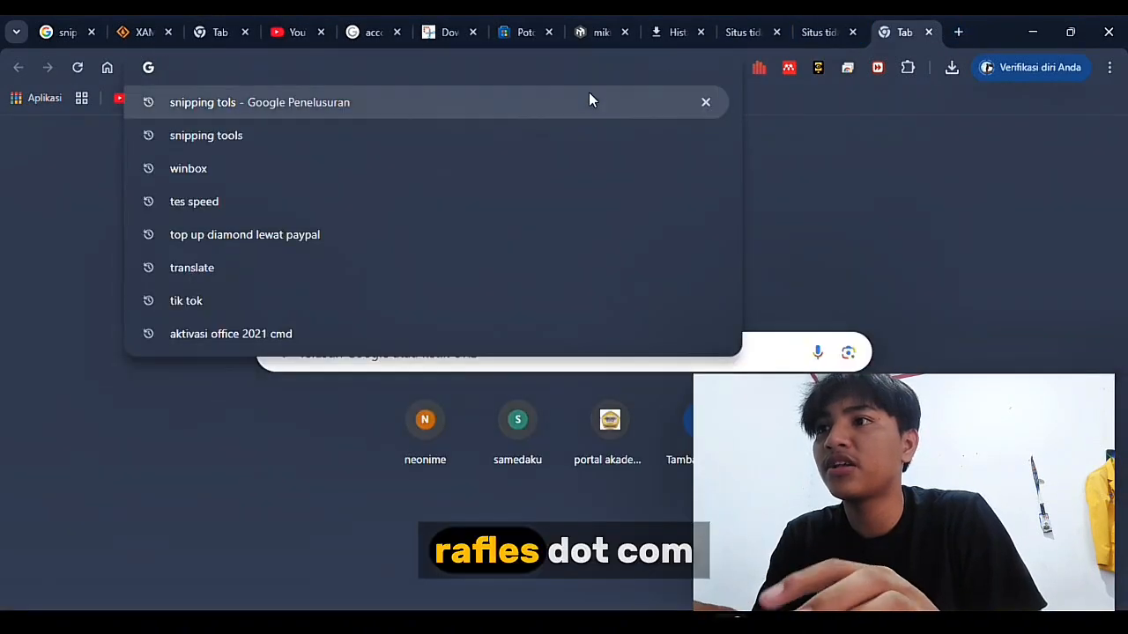
type("raflis")
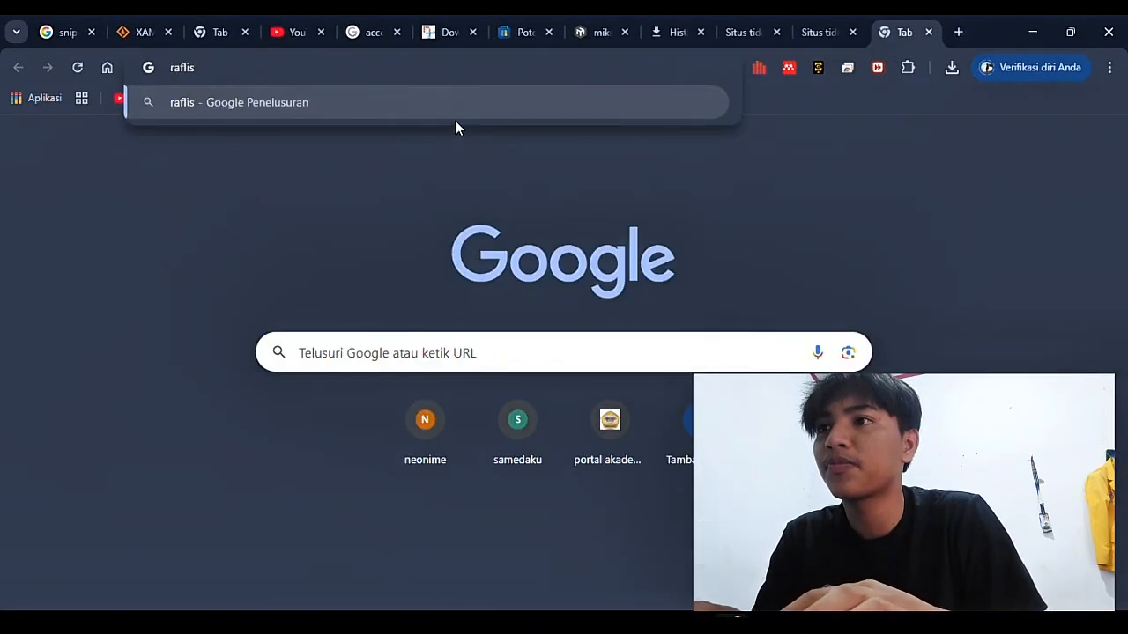
type(".com")
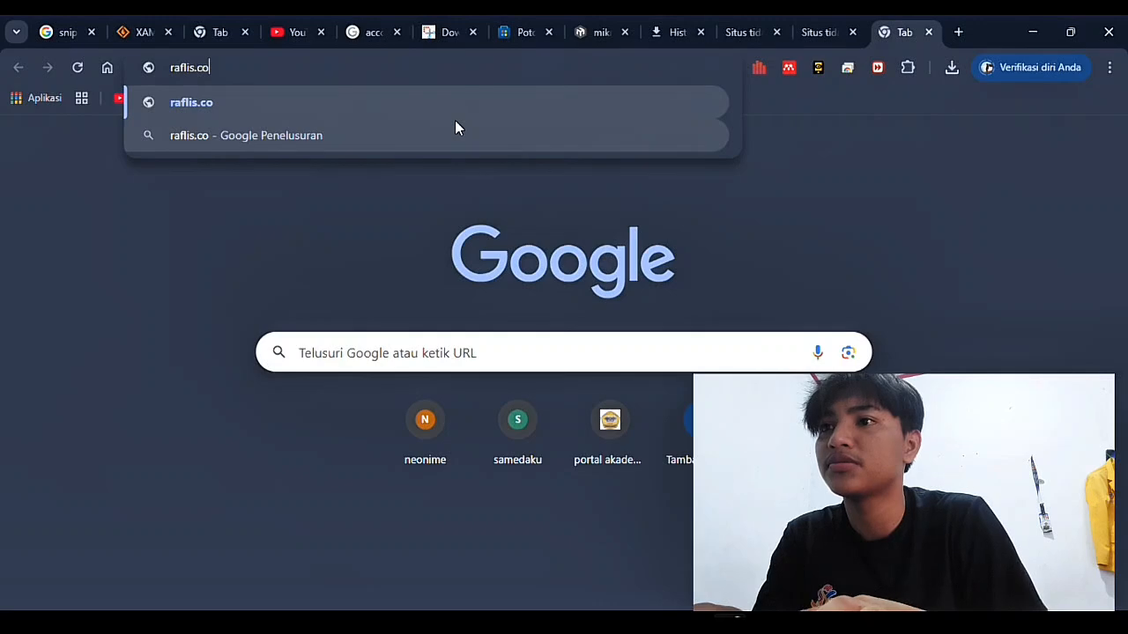
key("Return")
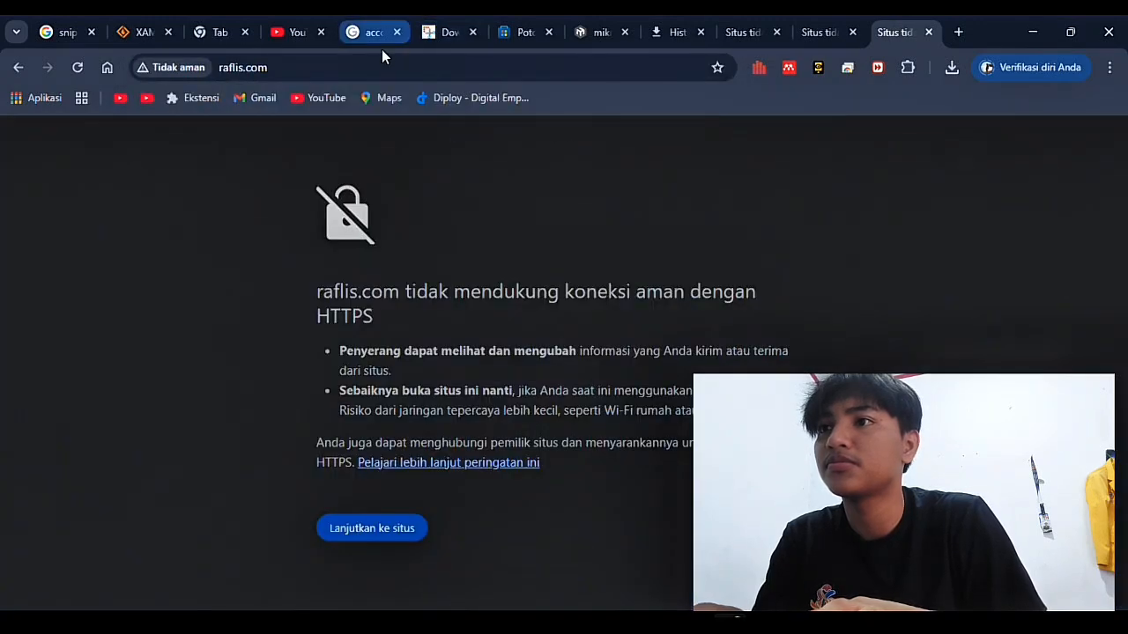
left_click(316, 65)
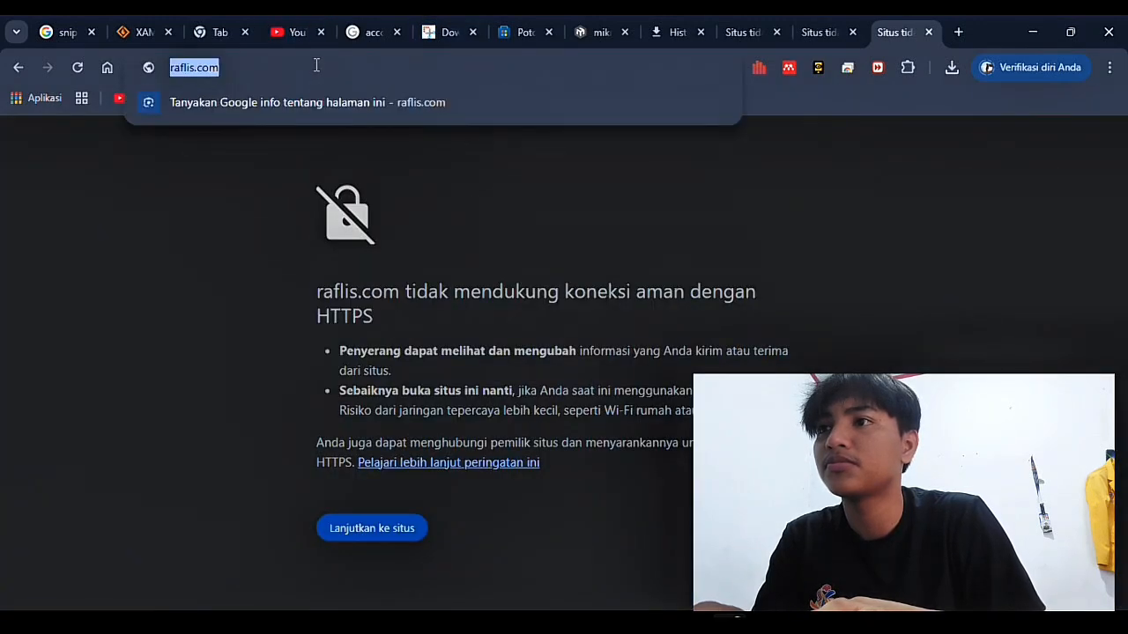
left_click(316, 65)
key("Return")
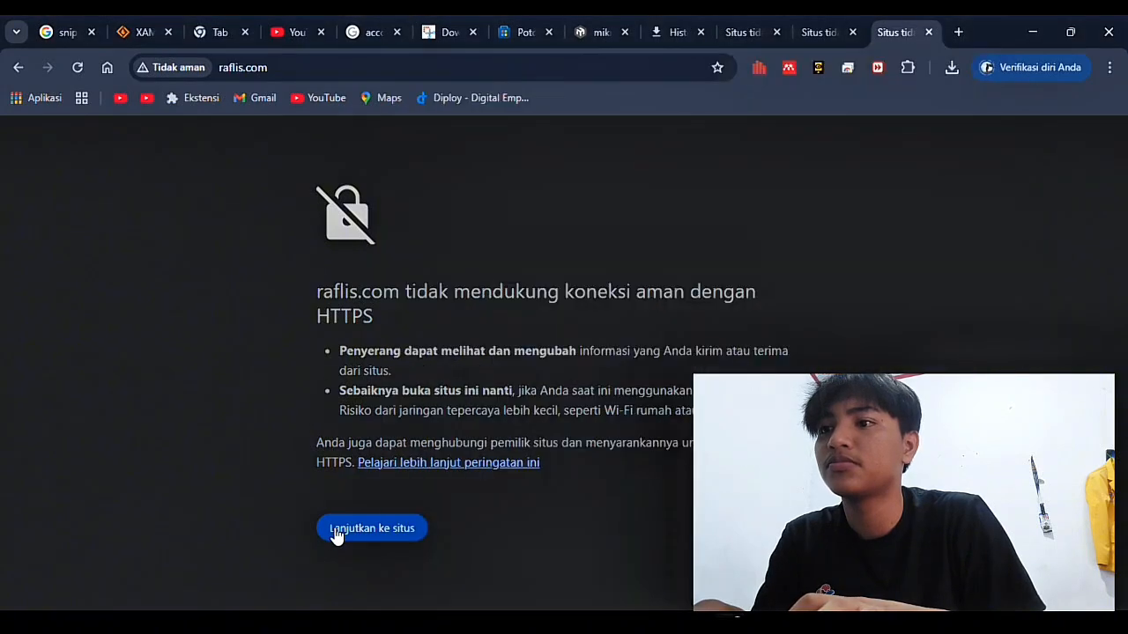
left_click(370, 529)
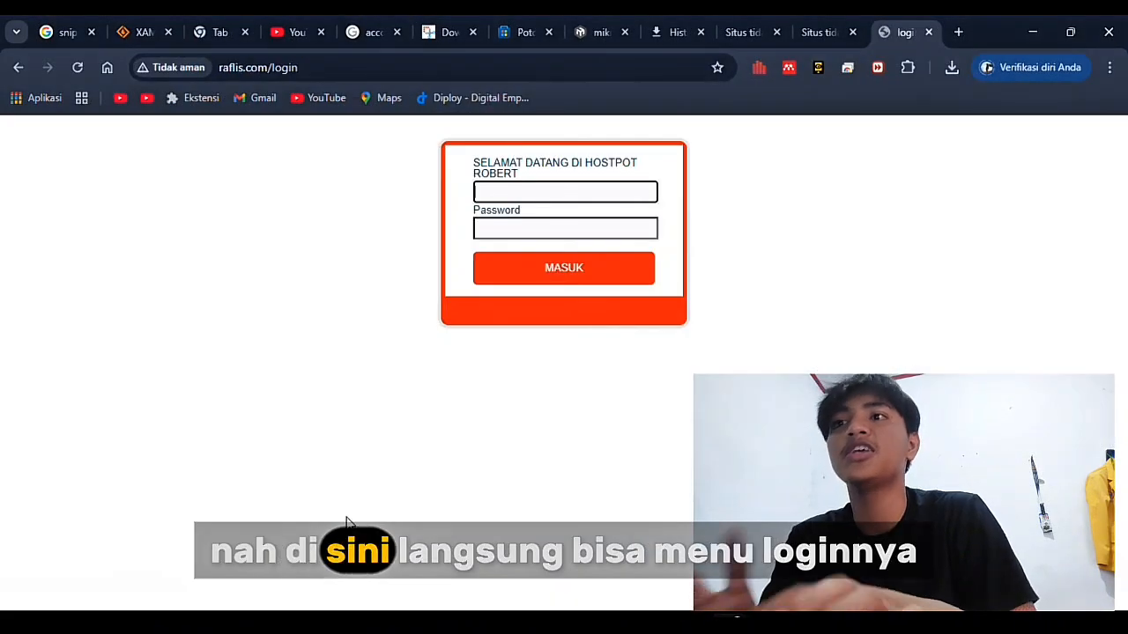
Sign in on the hotspot login page with the hotspot user's name and password
left_click(505, 195)
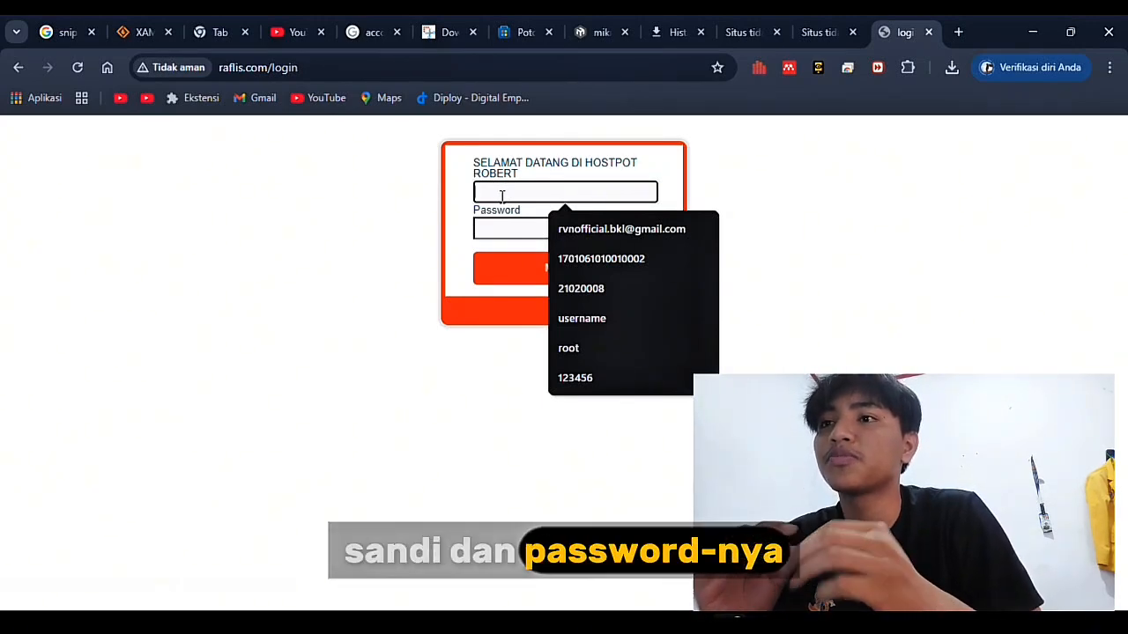
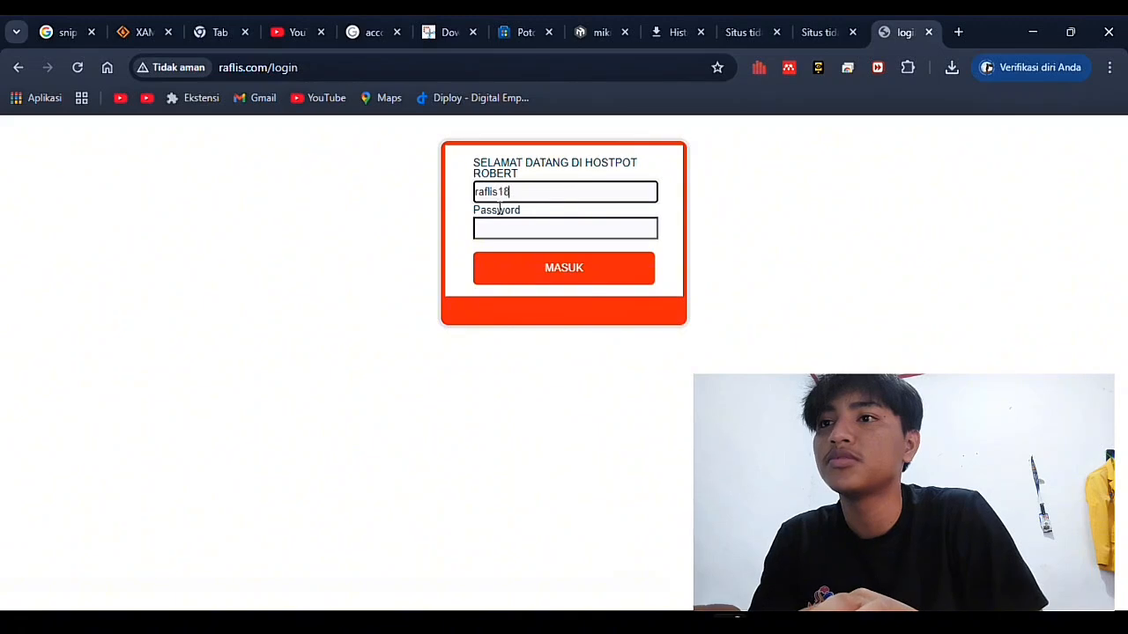
left_click(500, 227)
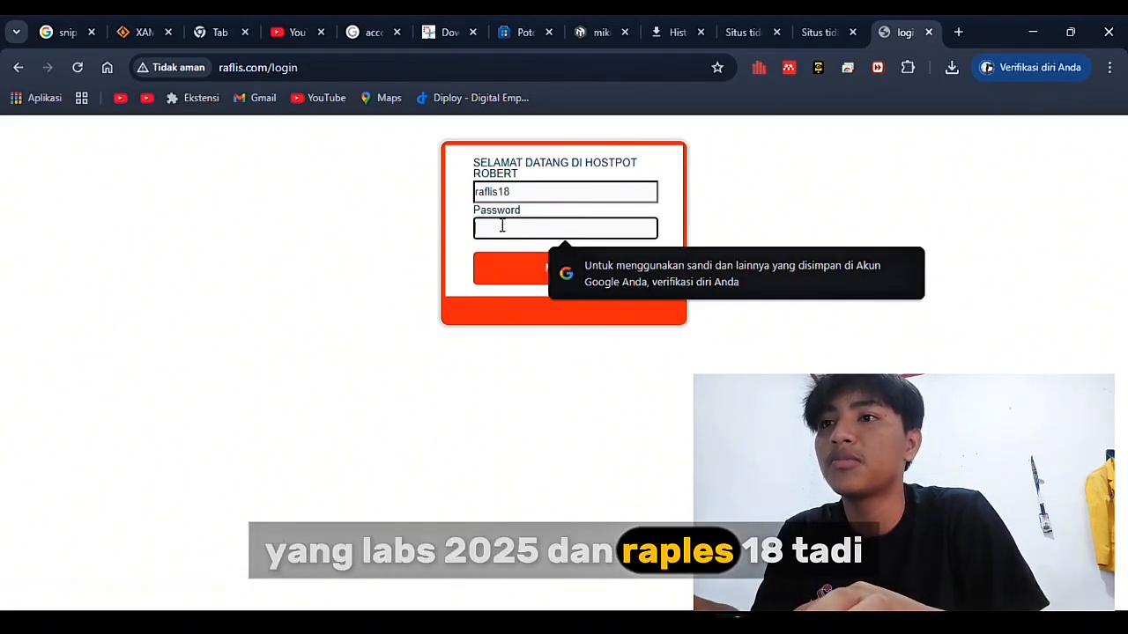
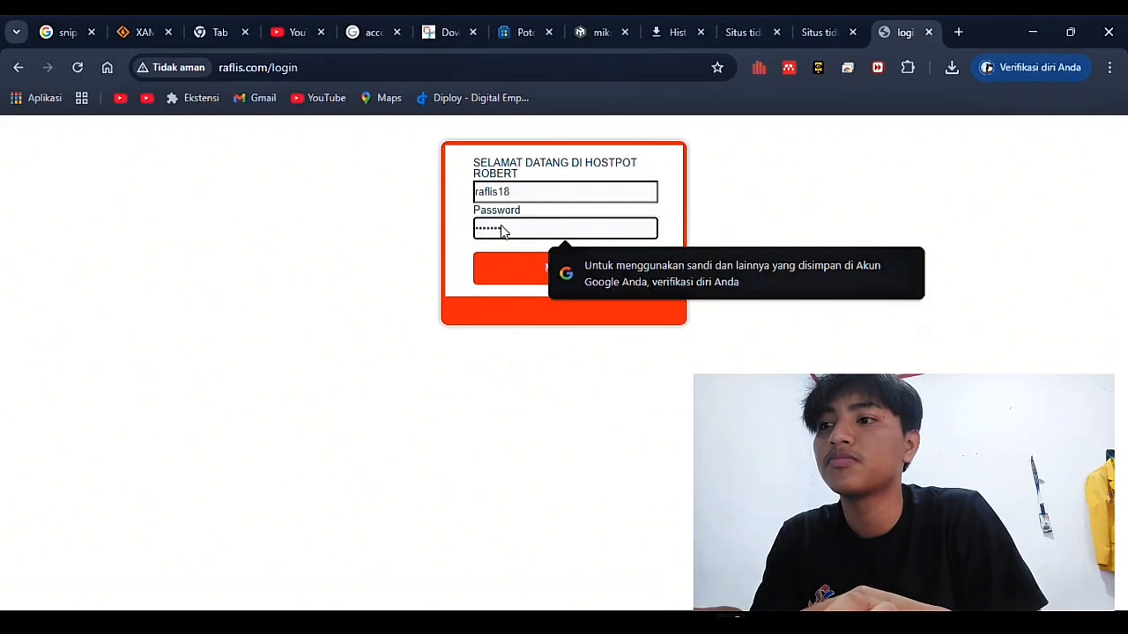
key("Return")
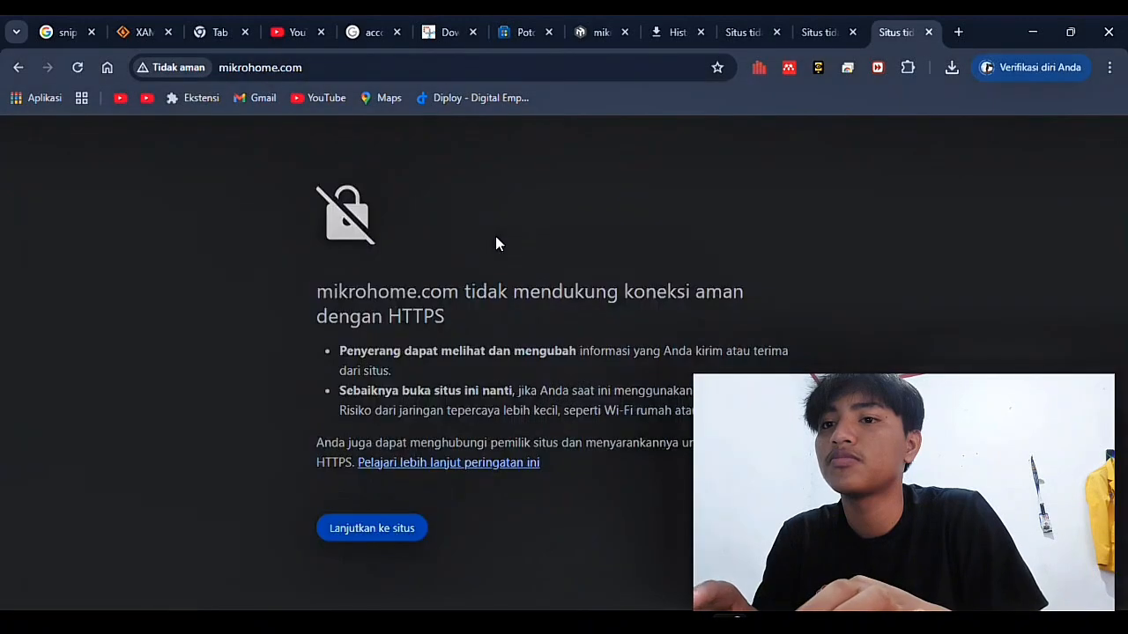
Continue past the mikrohome.com and msftconnecttest.com HTTPS warnings
left_click(384, 535)
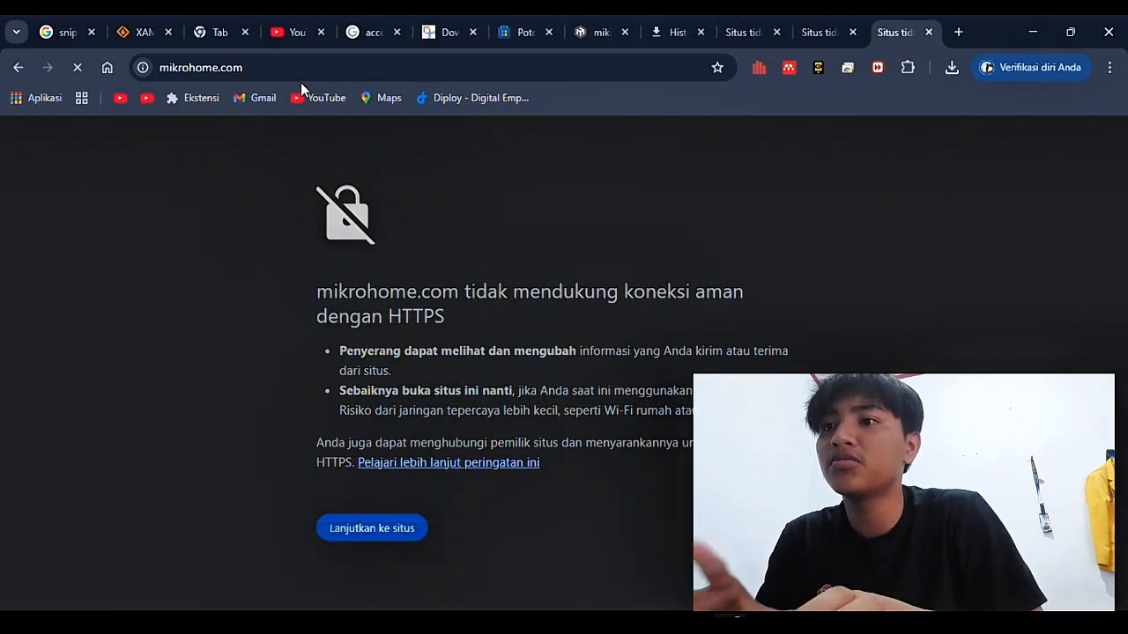
left_click(837, 39)
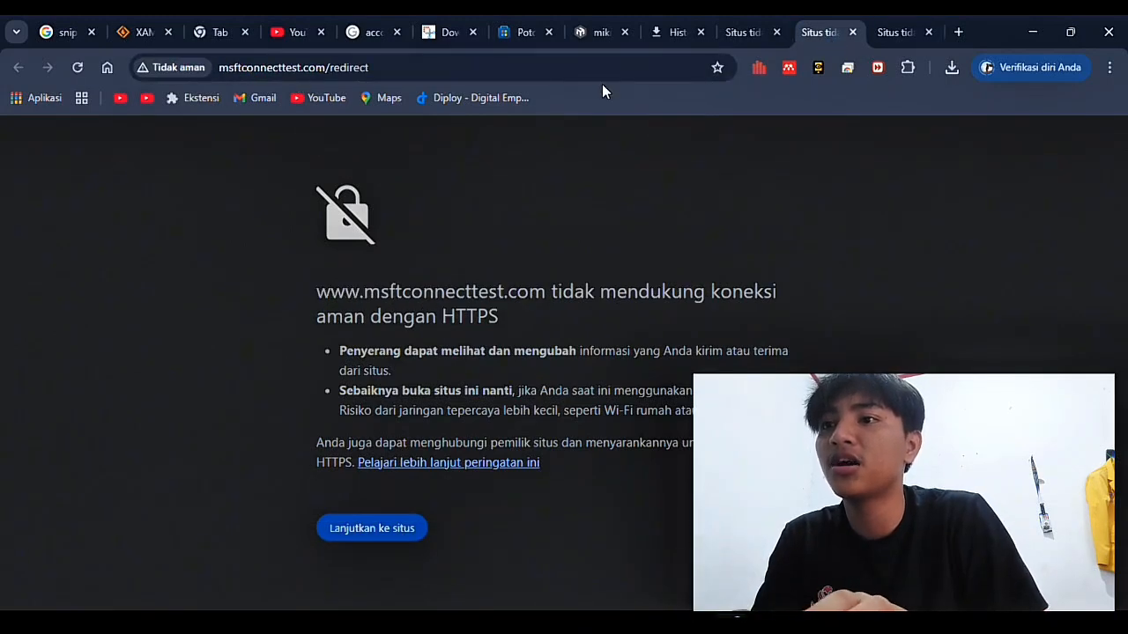
left_click(737, 30)
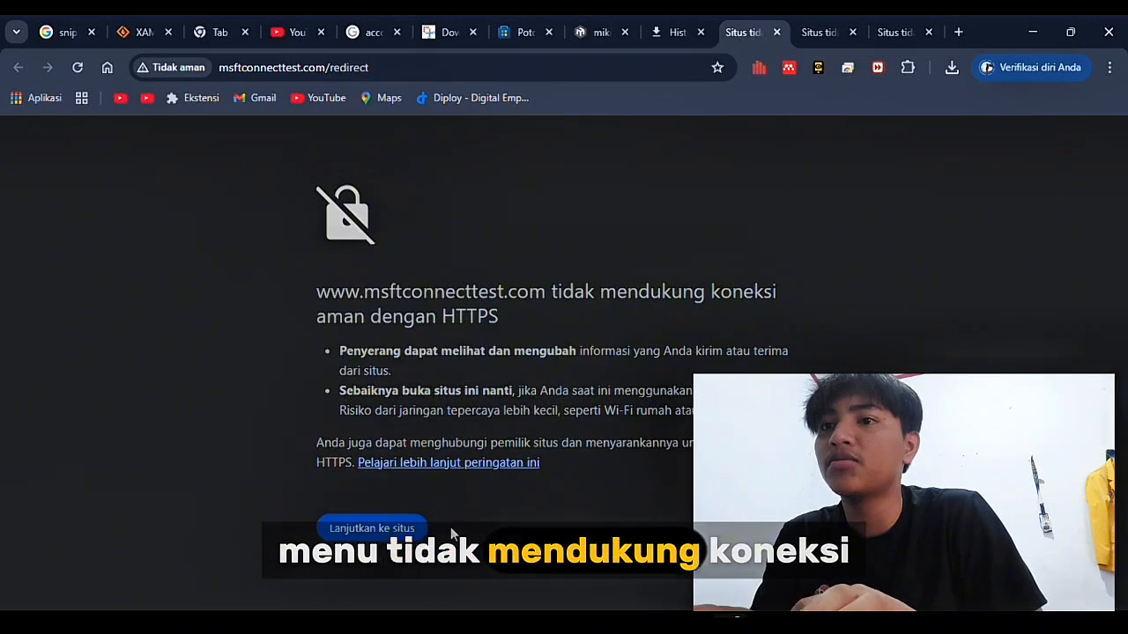
left_click(418, 529)
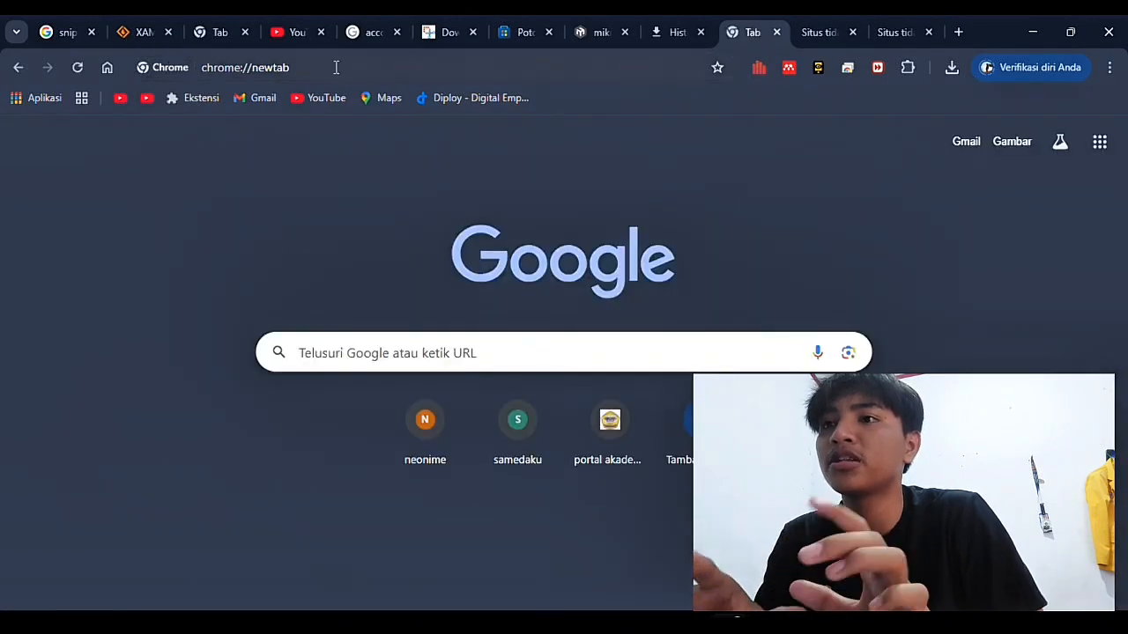
Return to the msftconnecttest.com tab and reload its redirect page
left_click(817, 24)
left_click(692, 26)
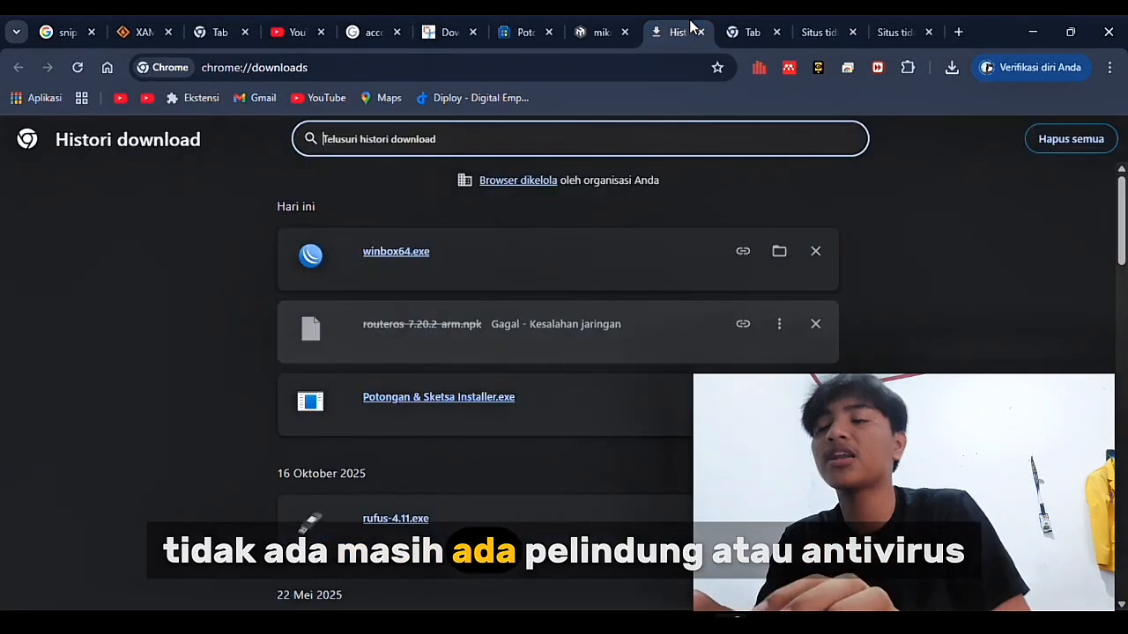
left_click(815, 27)
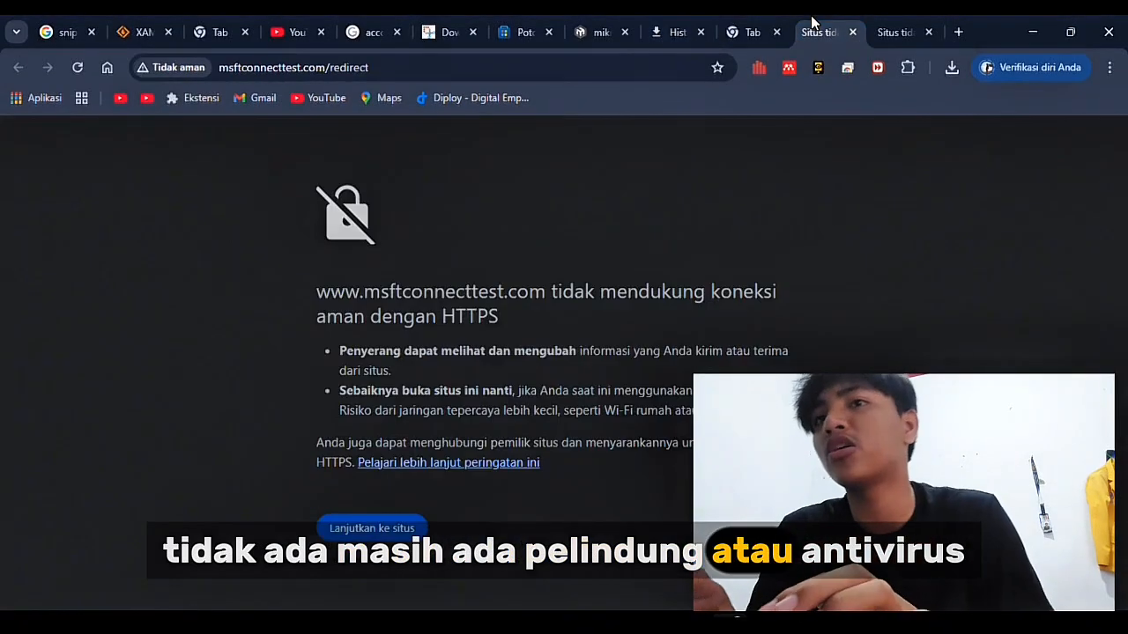
left_click(539, 67)
left_click(398, 67)
key("Return")
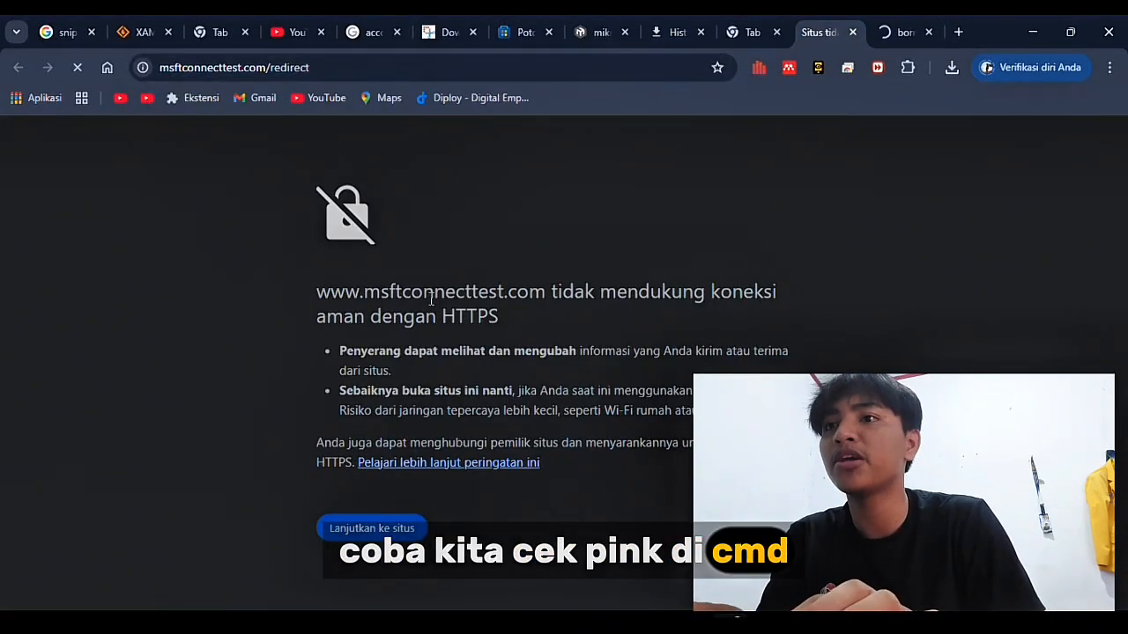
Launch Command Prompt from the Run box with cmd
key("super+r")
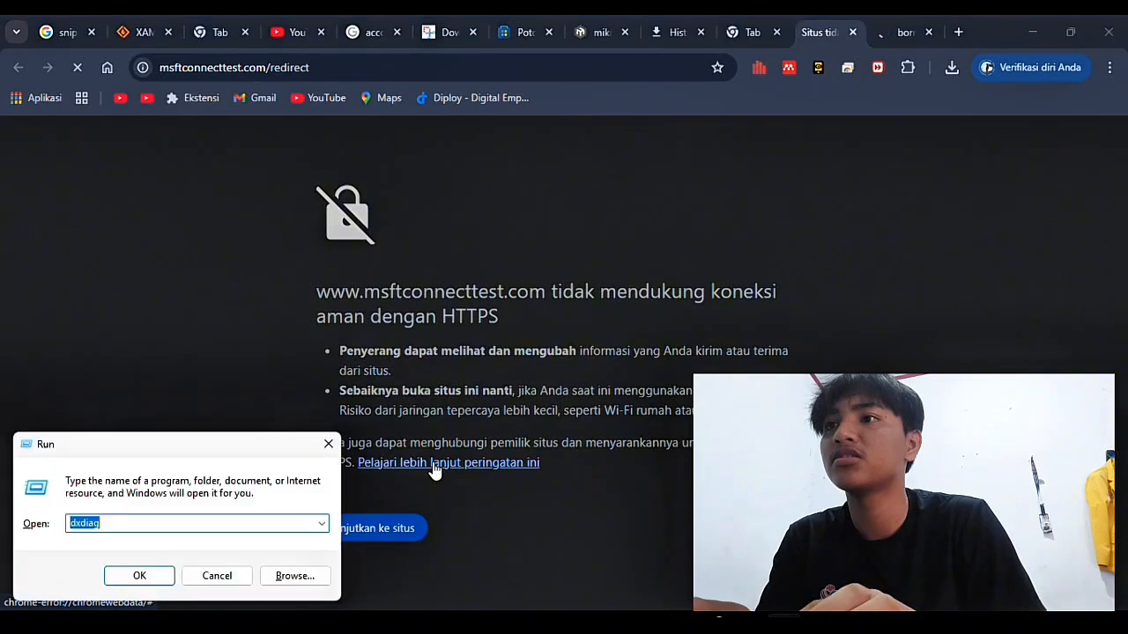
key("BackSpace")
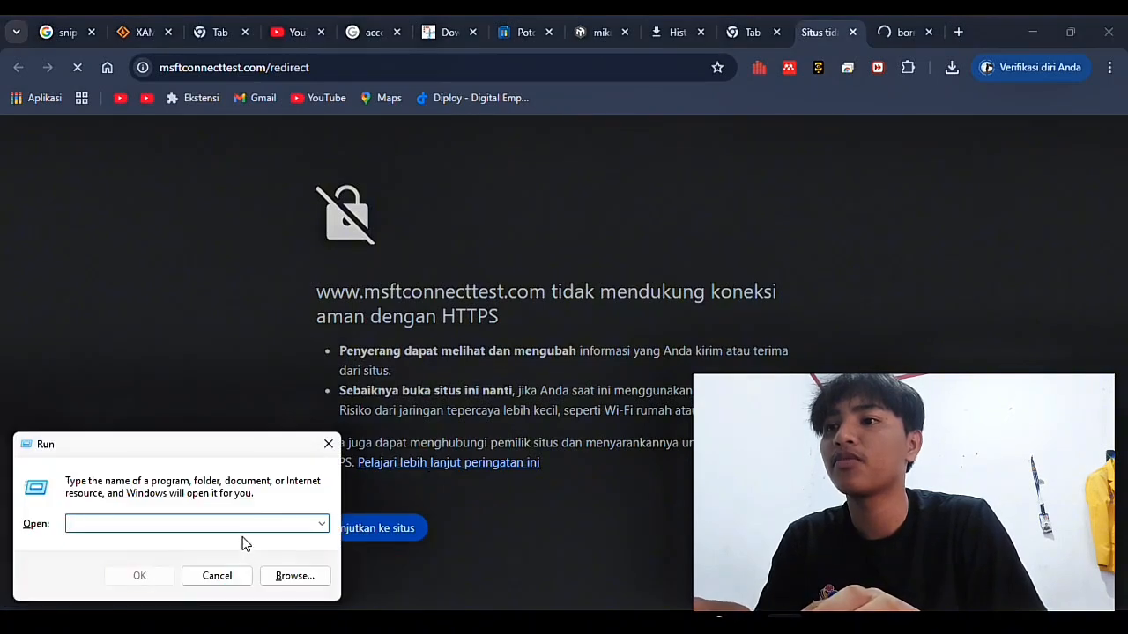
type("cmd")
key("Return")
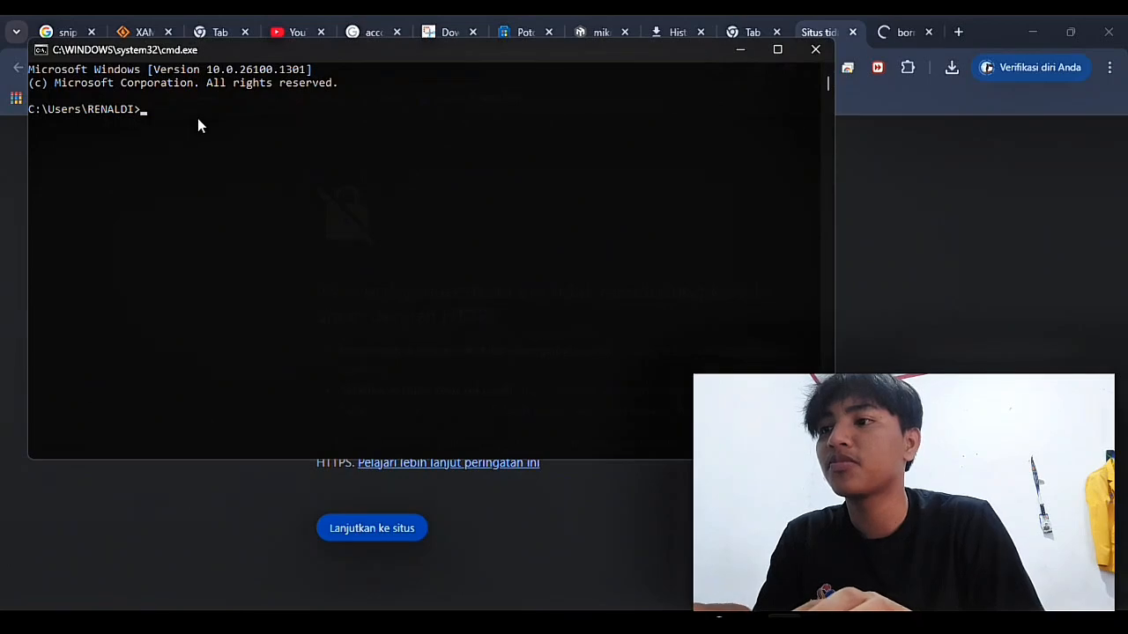
Run ping 192.168.18.1 and confirm four replies with 0% loss
type("pib")
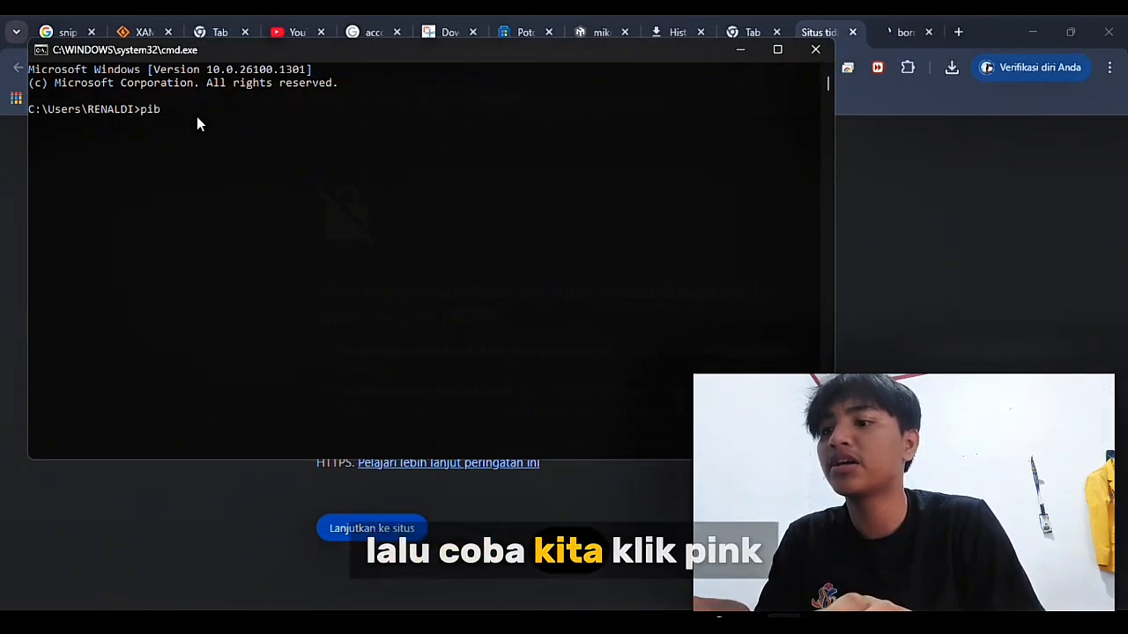
key("BackSpace")
key("BackSpace")
key("BackSpace")
type("pin")
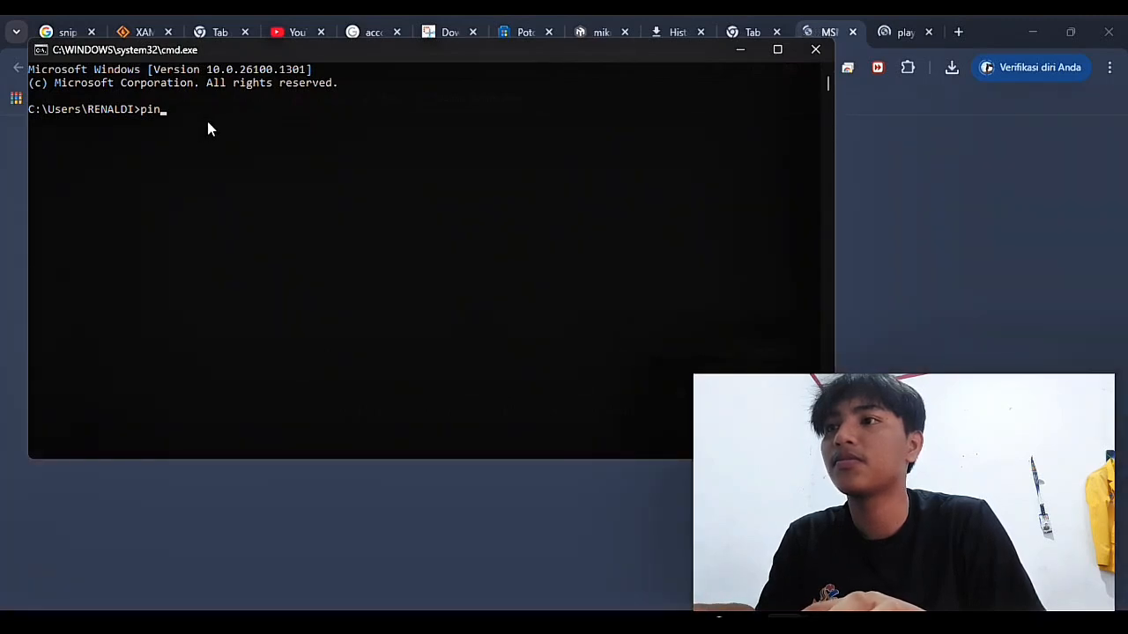
type("g 192")
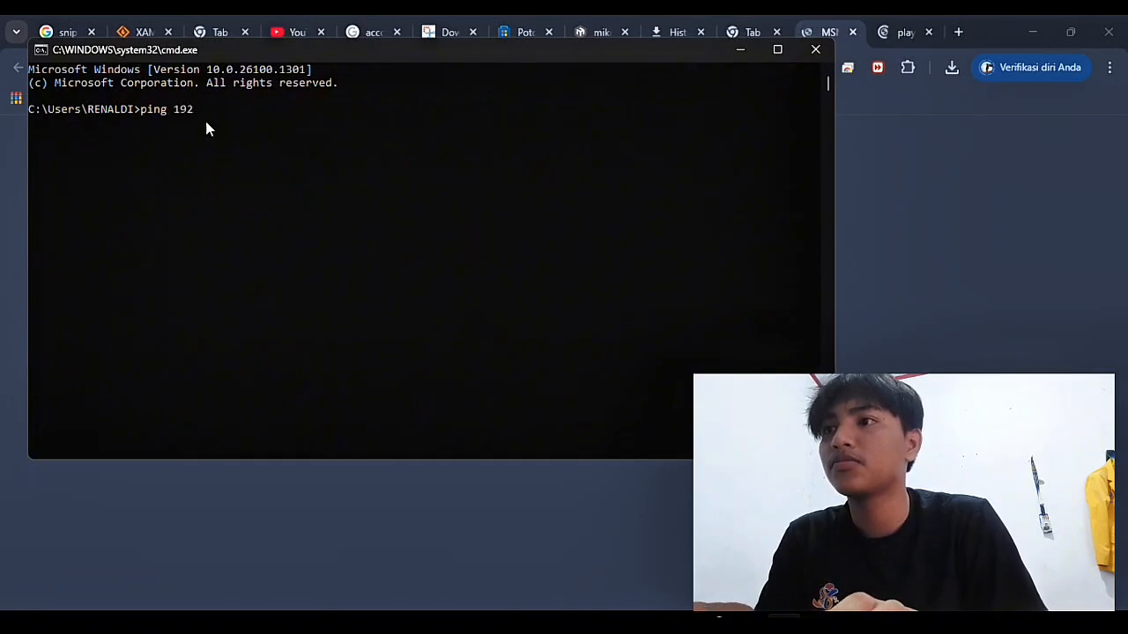
type(".168")
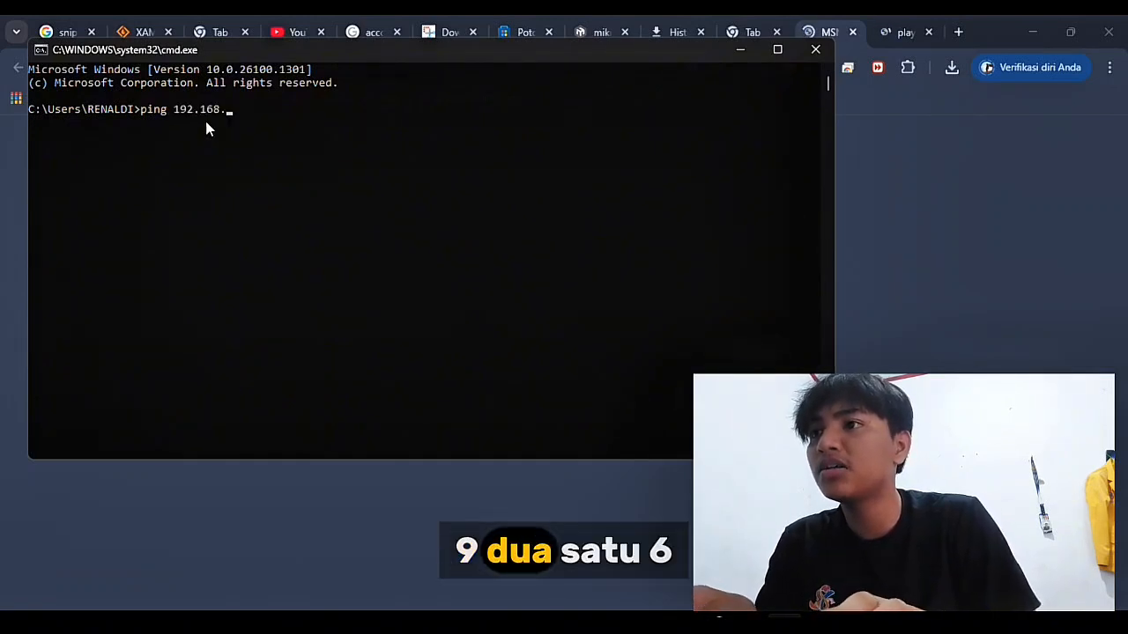
type(".1")
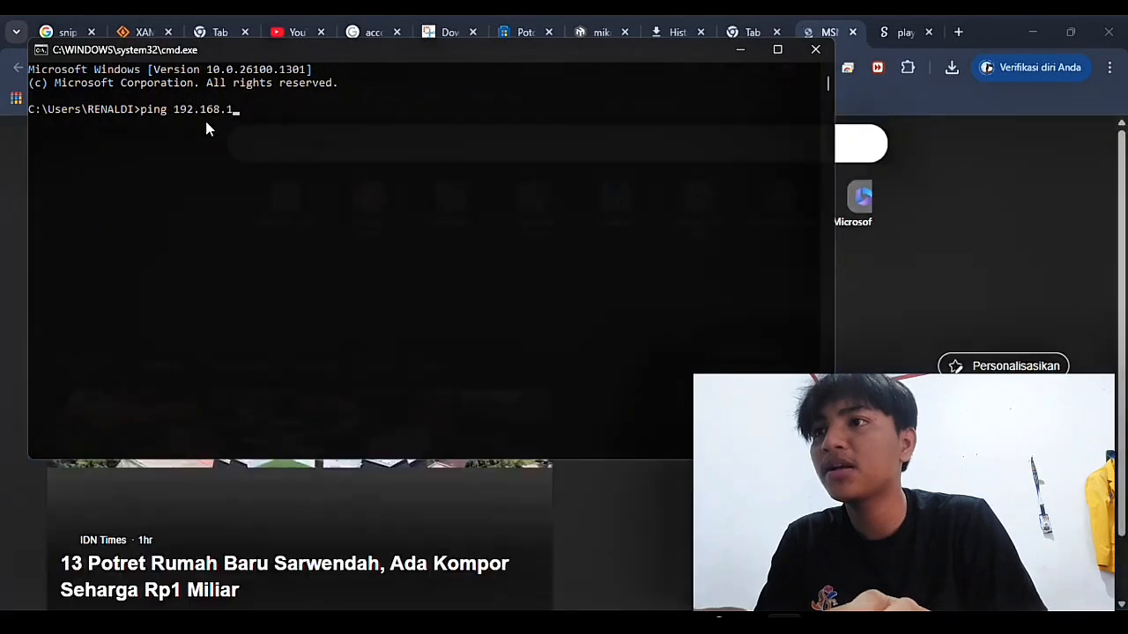
type("8.1")
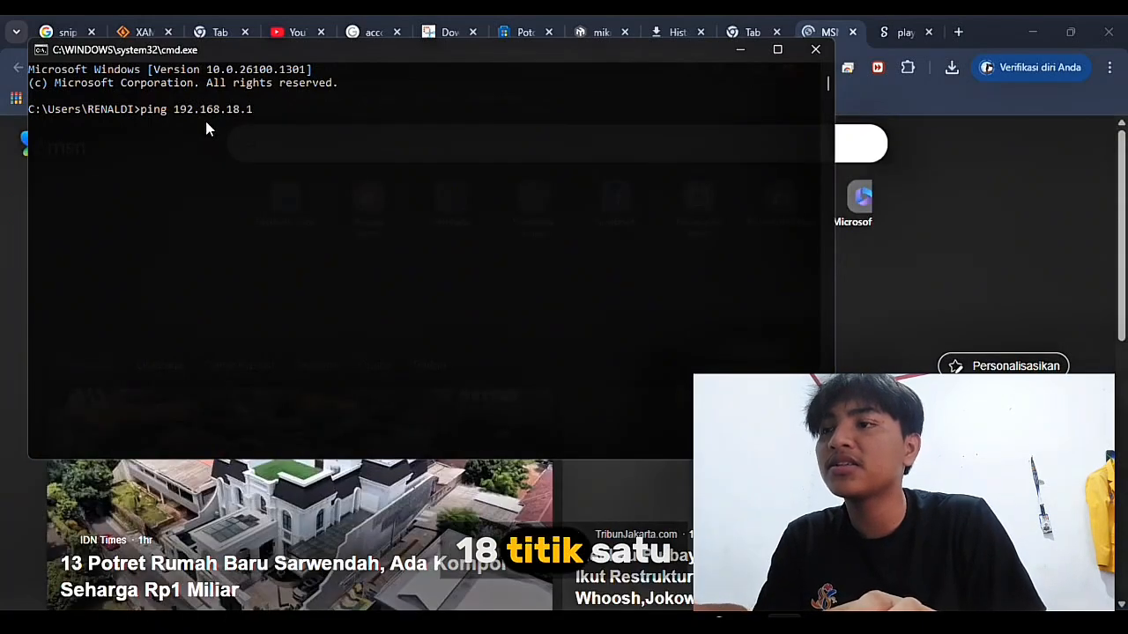
key("Return")
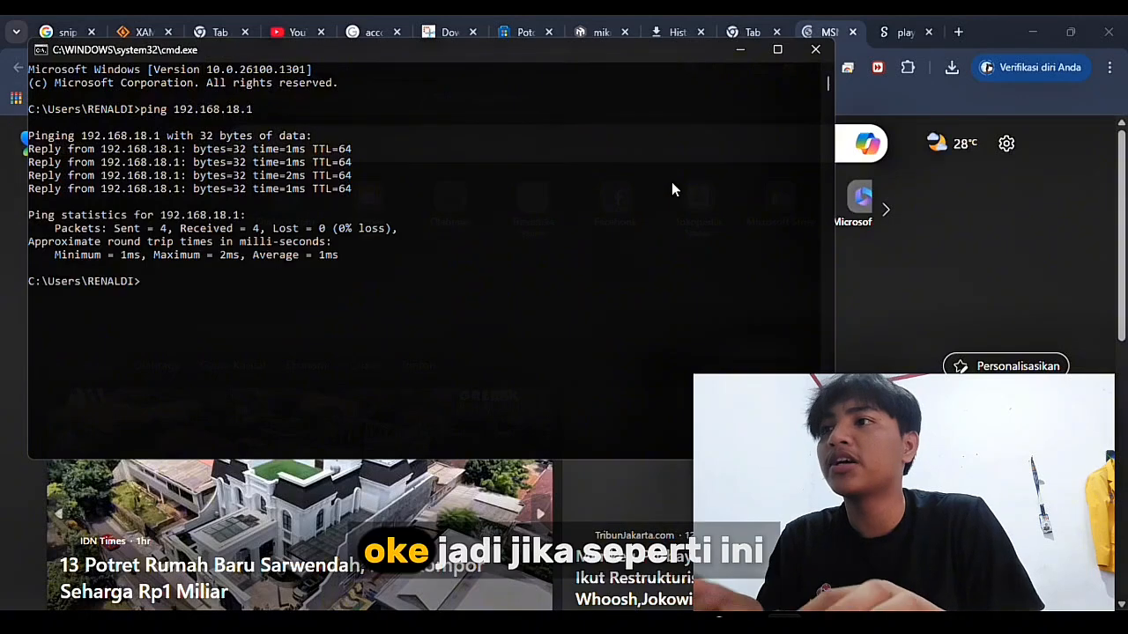
mouse_move(778, 50)
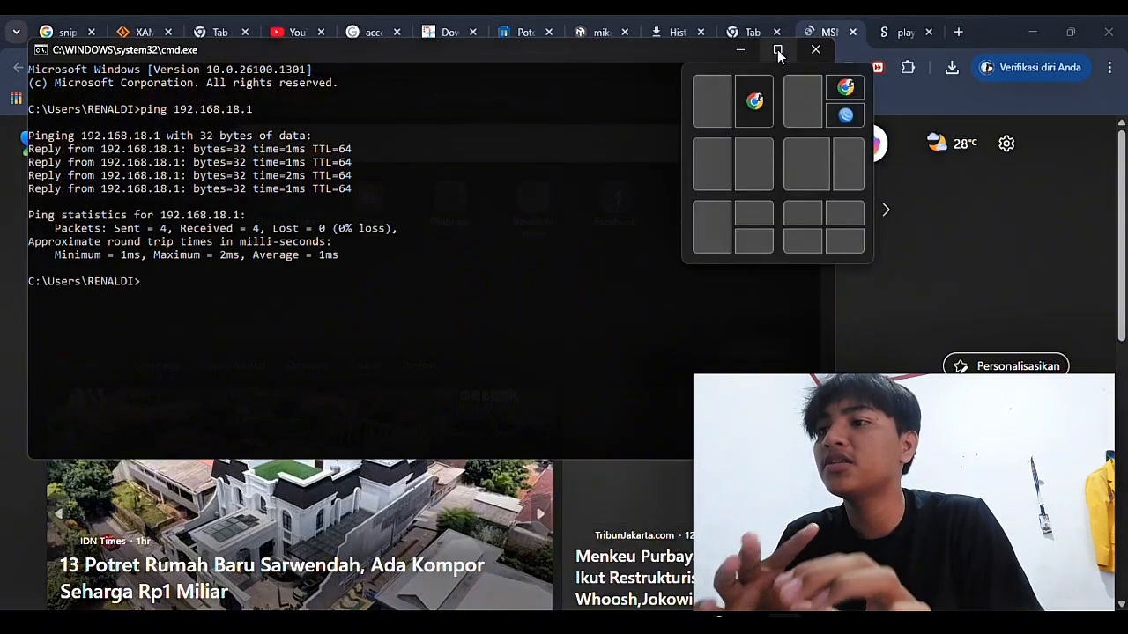